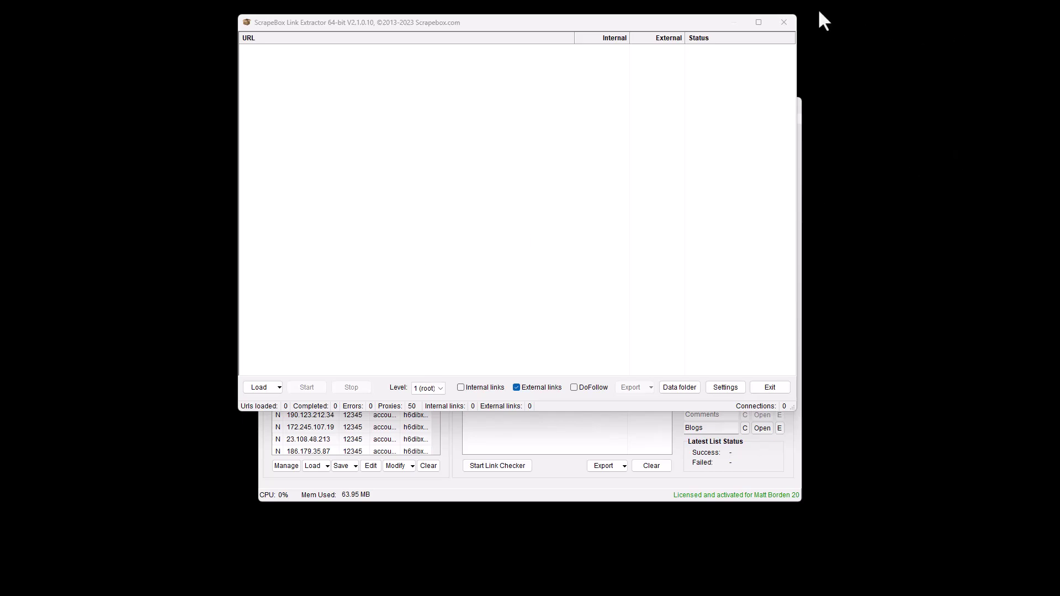
- Close the ScrapeBox Link Extractor window to return to the main ScrapeBox window
click(790, 20)
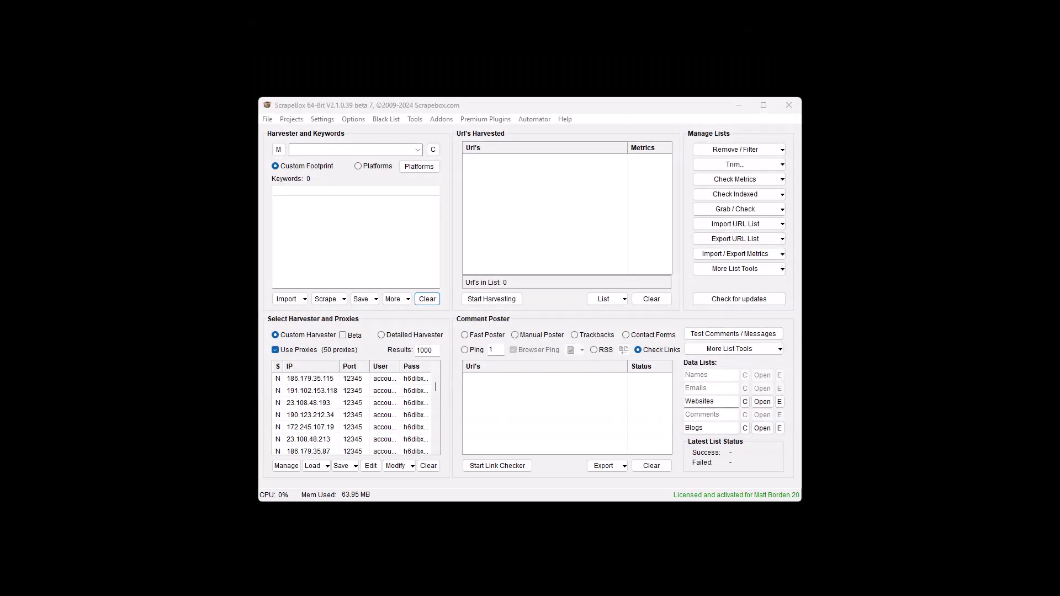
key(alt+Tab)
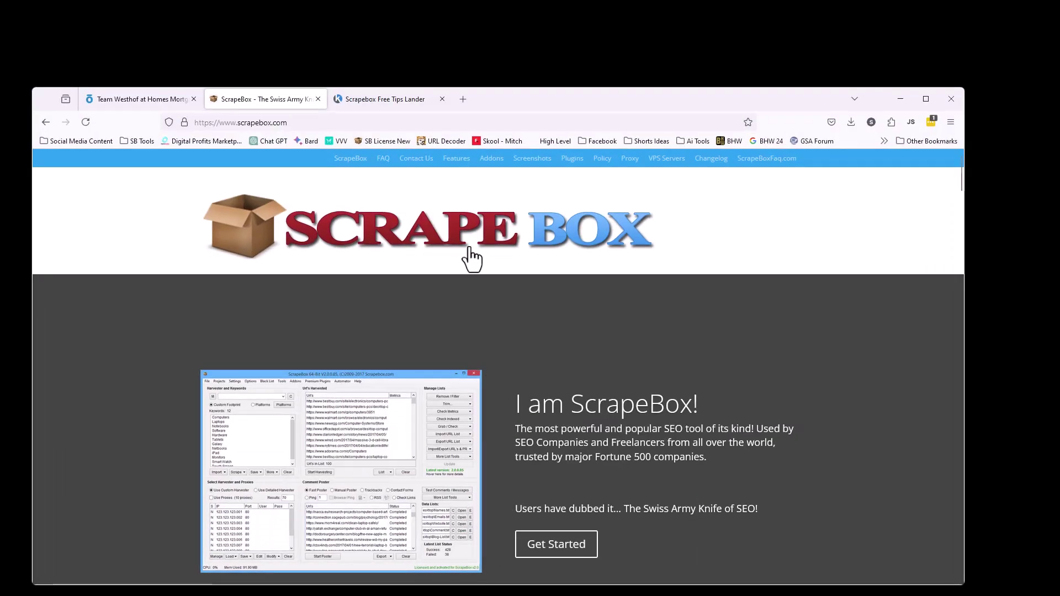
drag(484, 104, 459, 16)
drag(932, 504, 1054, 593)
scroll(604, 461, down, 10)
scroll(561, 455, down, 15)
scroll(406, 442, up, 10)
scroll(405, 434, up, 6)
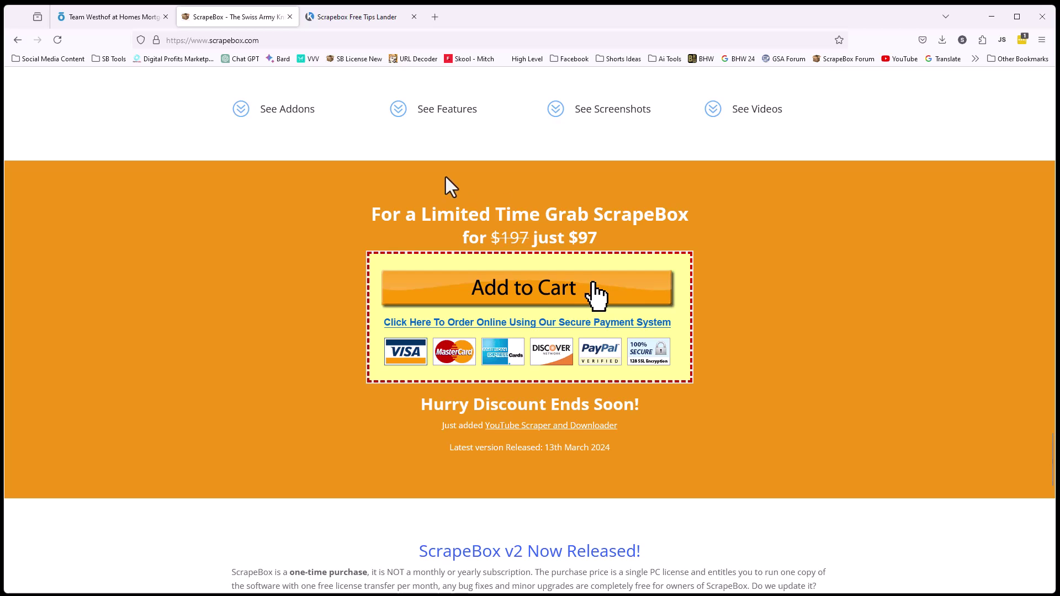
click(360, 18)
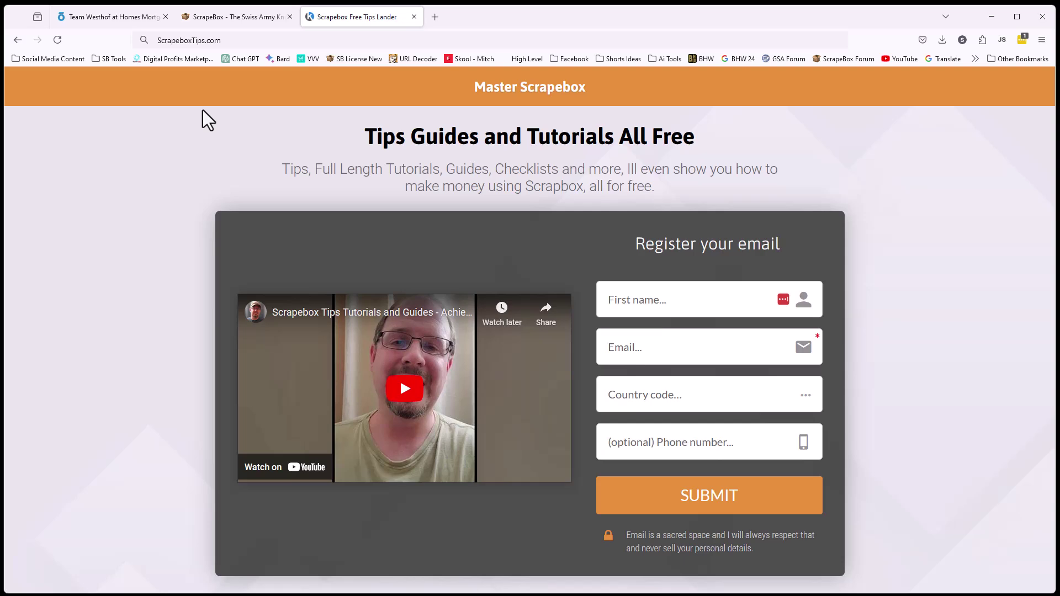
- Install ScrapeBox Link Extractor from the available 64-bit addons list, then launch it
click(991, 16)
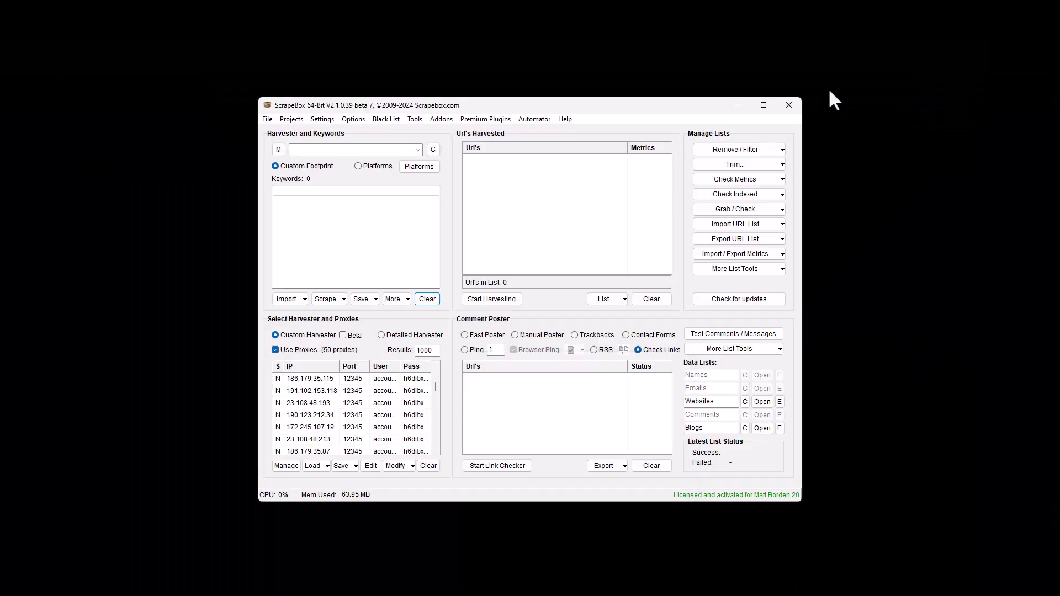
drag(549, 108, 541, 95)
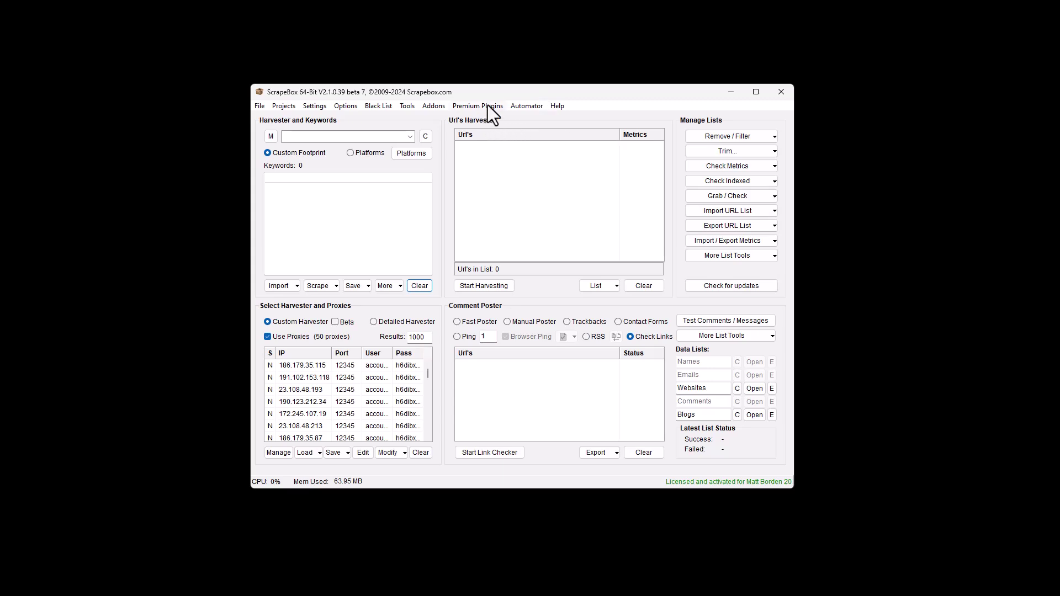
click(435, 105)
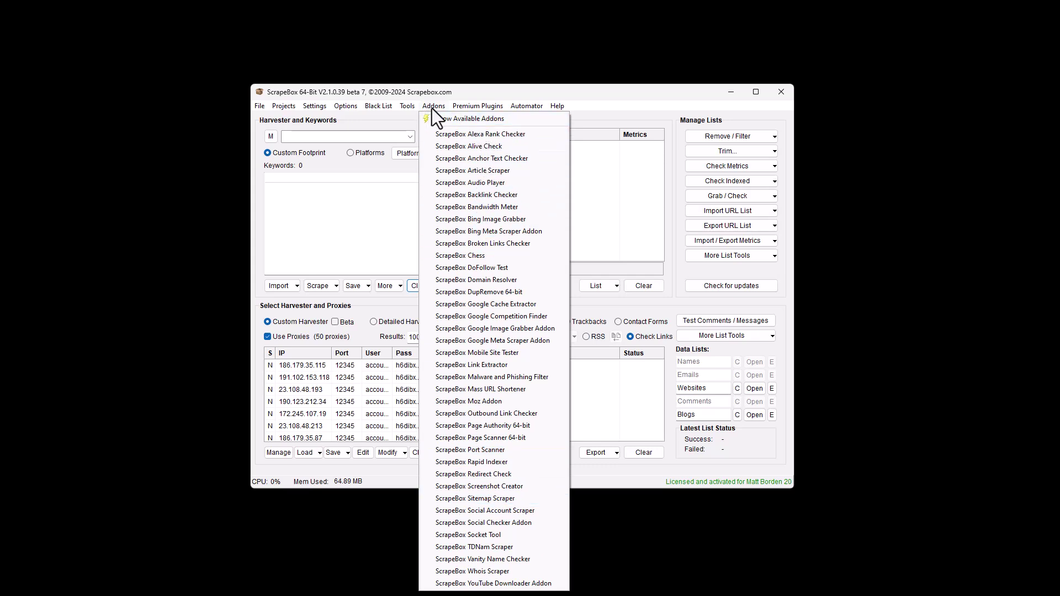
click(452, 118)
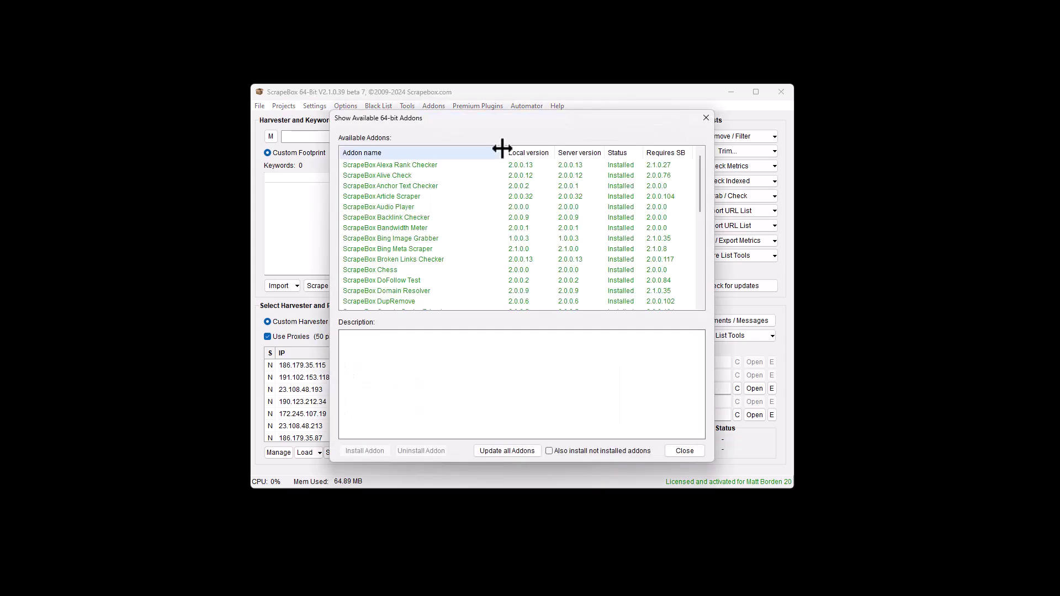
scroll(419, 260, down, 3)
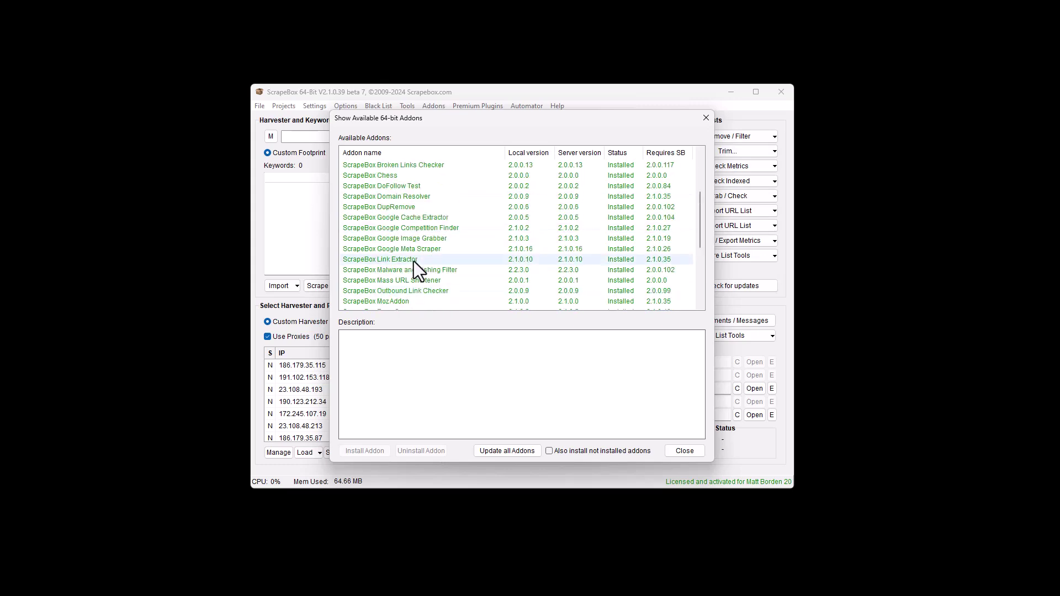
click(414, 260)
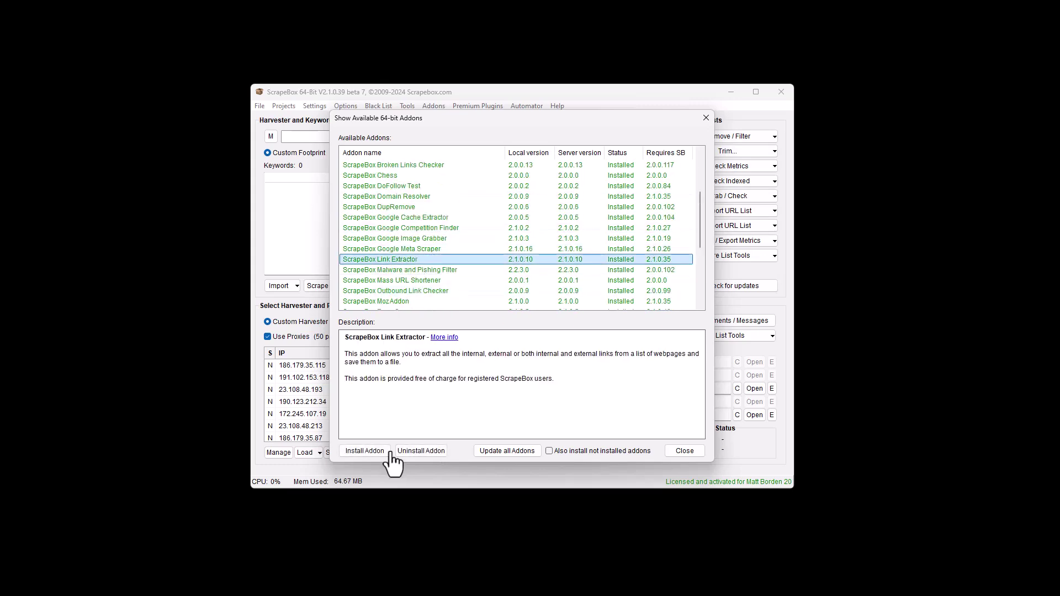
click(369, 449)
click(683, 450)
click(435, 111)
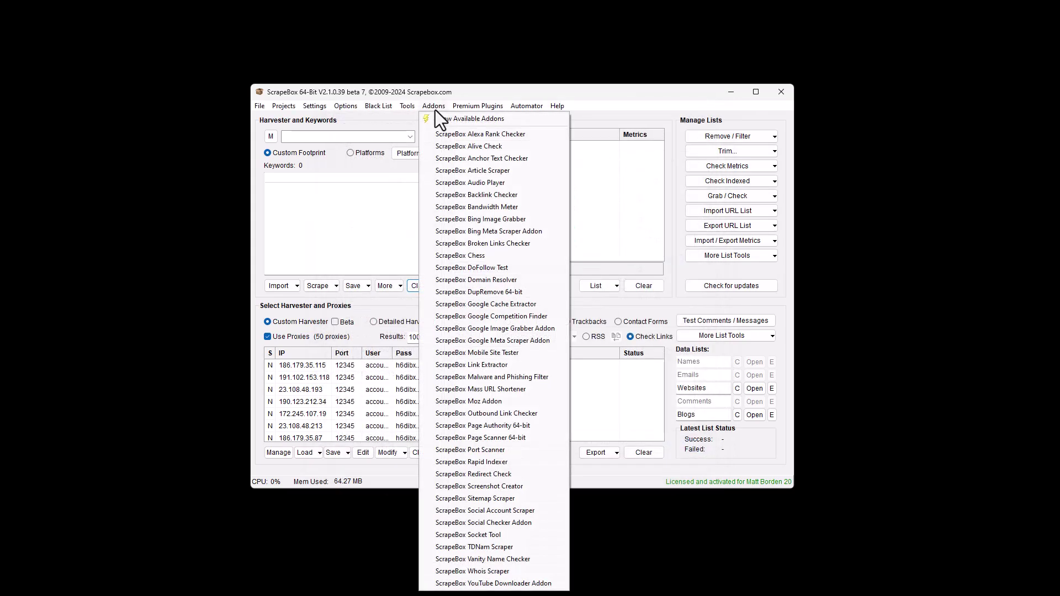
click(483, 363)
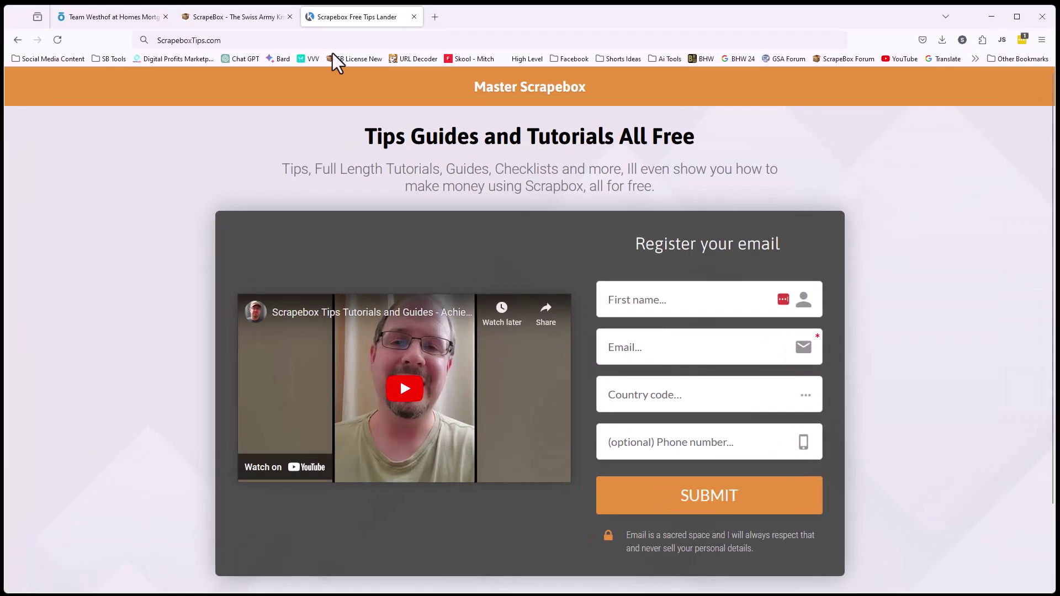
click(245, 19)
scroll(284, 279, up, 20)
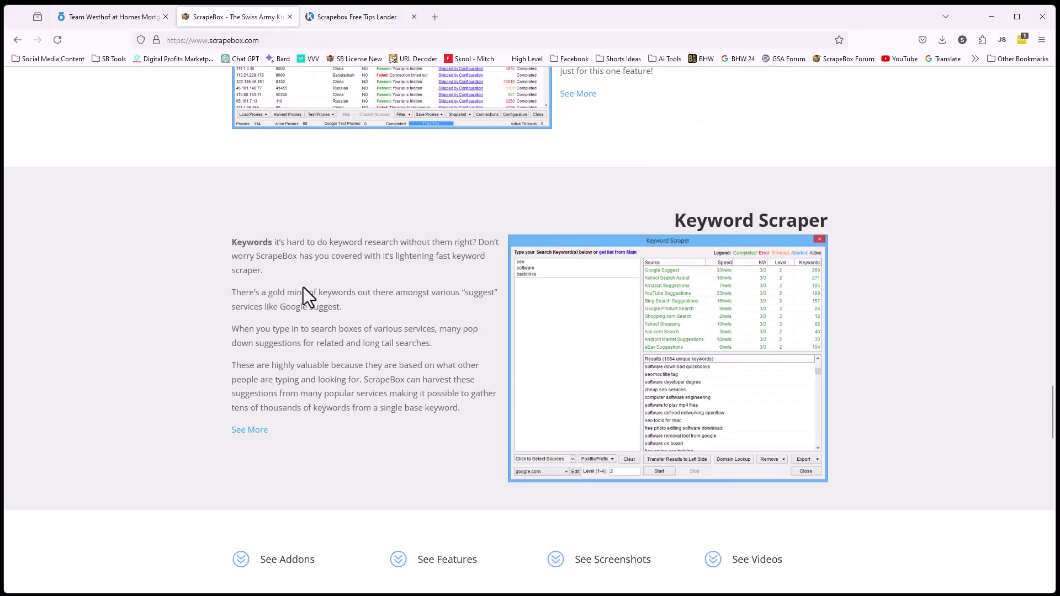
scroll(353, 283, up, 15)
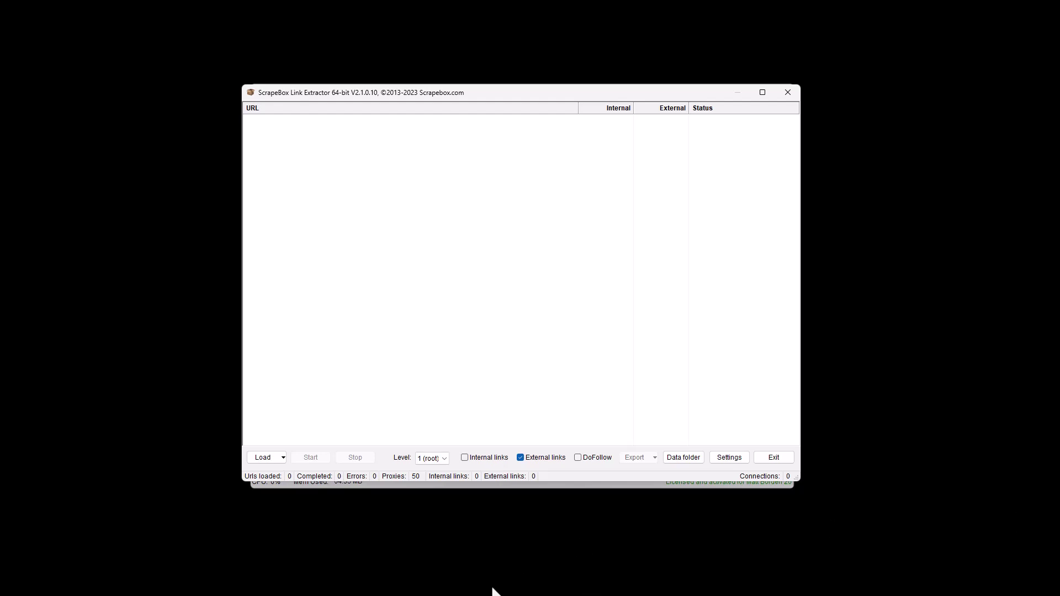
key(alt+Tab)
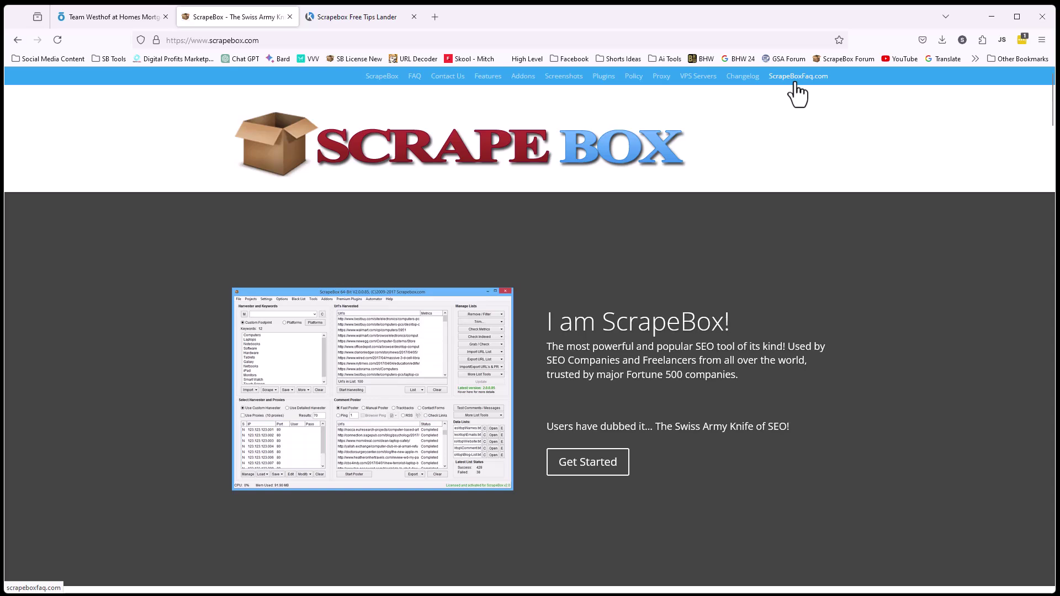
scroll(649, 185, down, 10)
scroll(645, 174, up, 10)
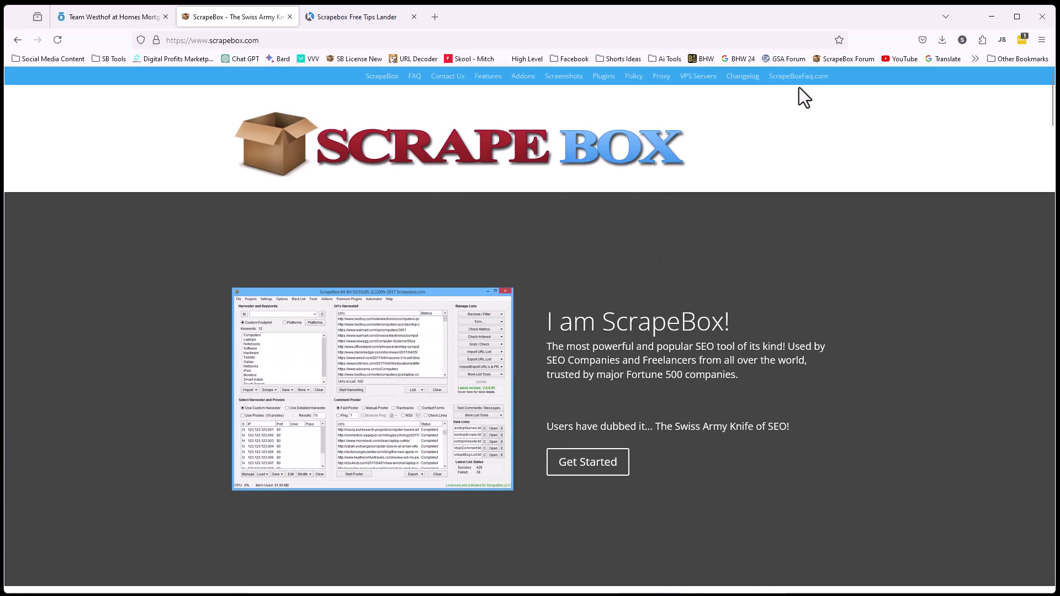
click(991, 16)
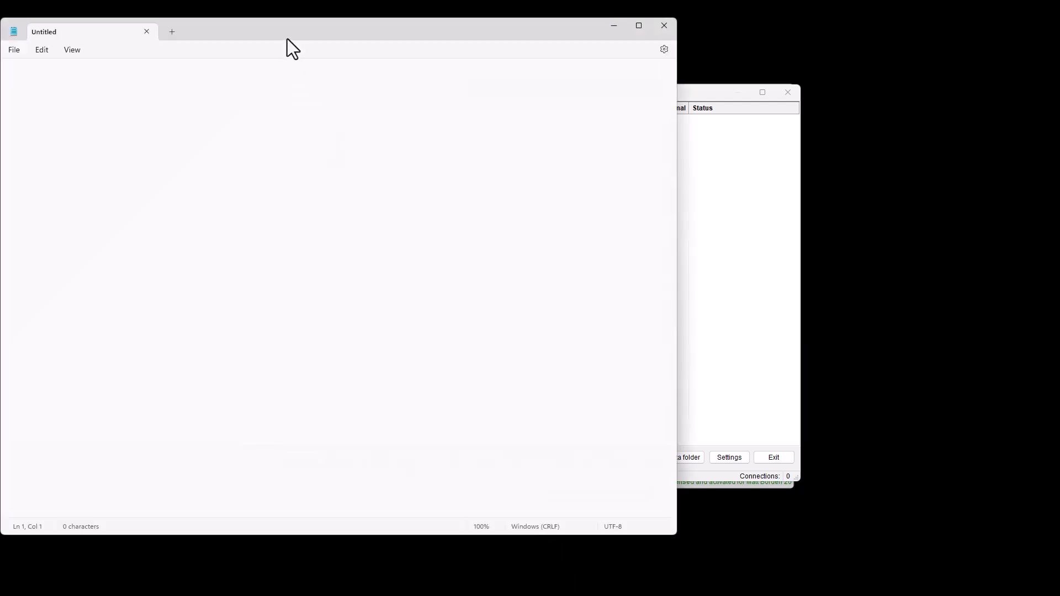
text(domai)
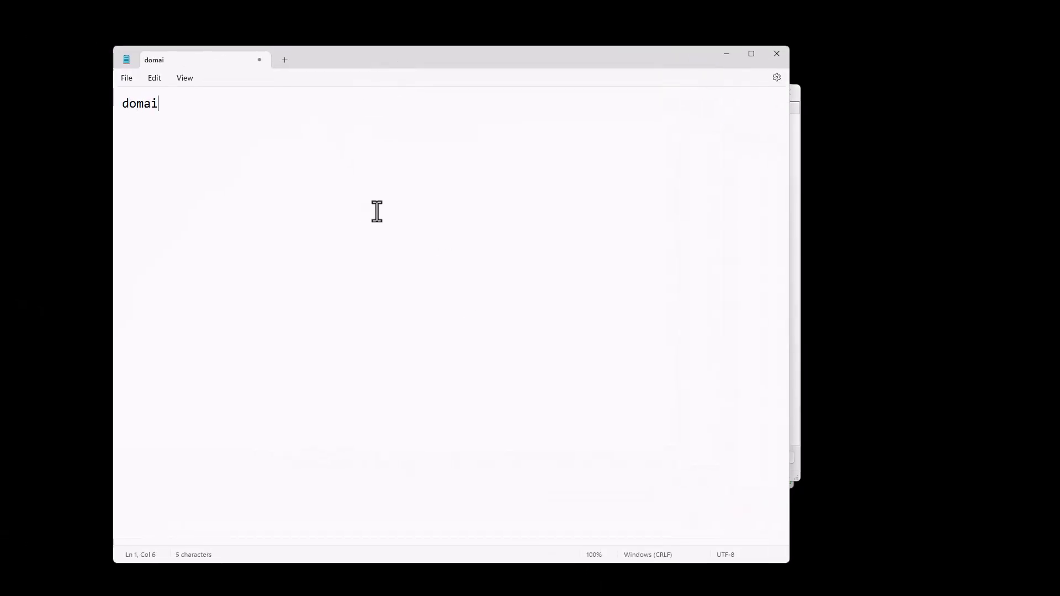
text(n.com)
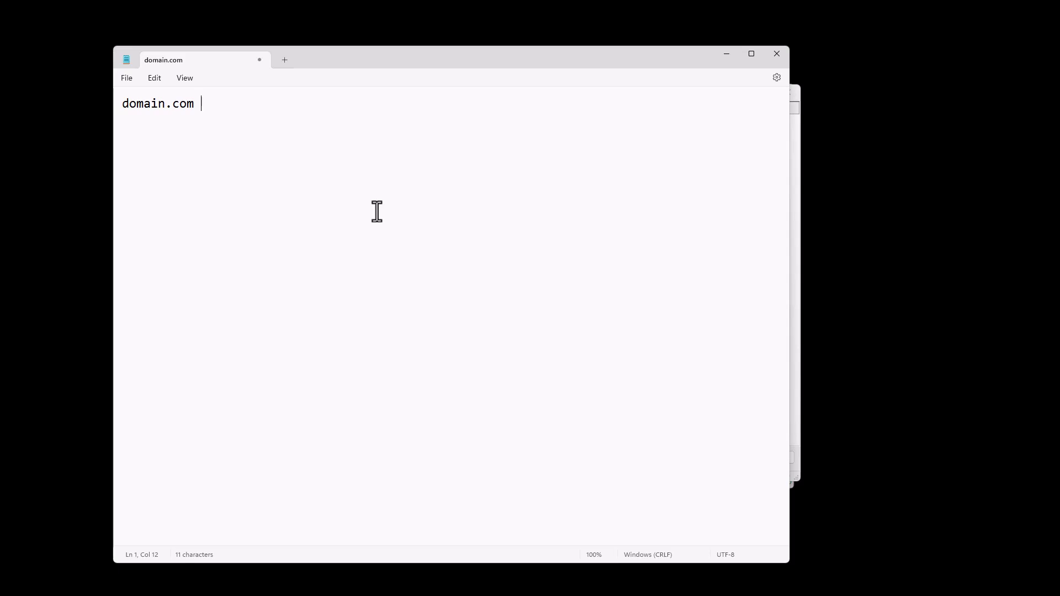
key(Return)
key(Return)
text(https://domain.com)
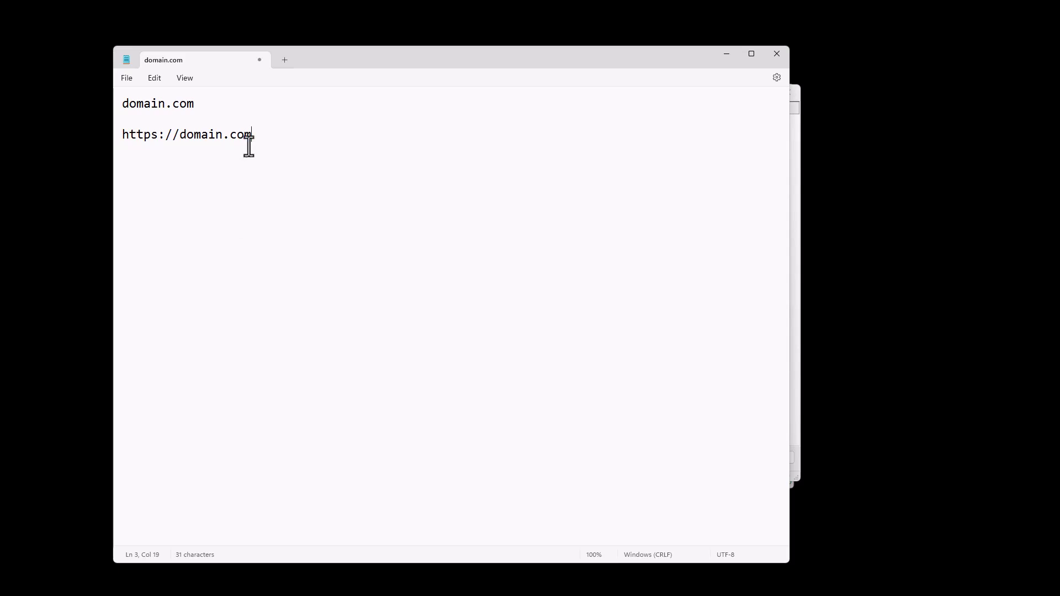
drag(245, 135, 76, 154)
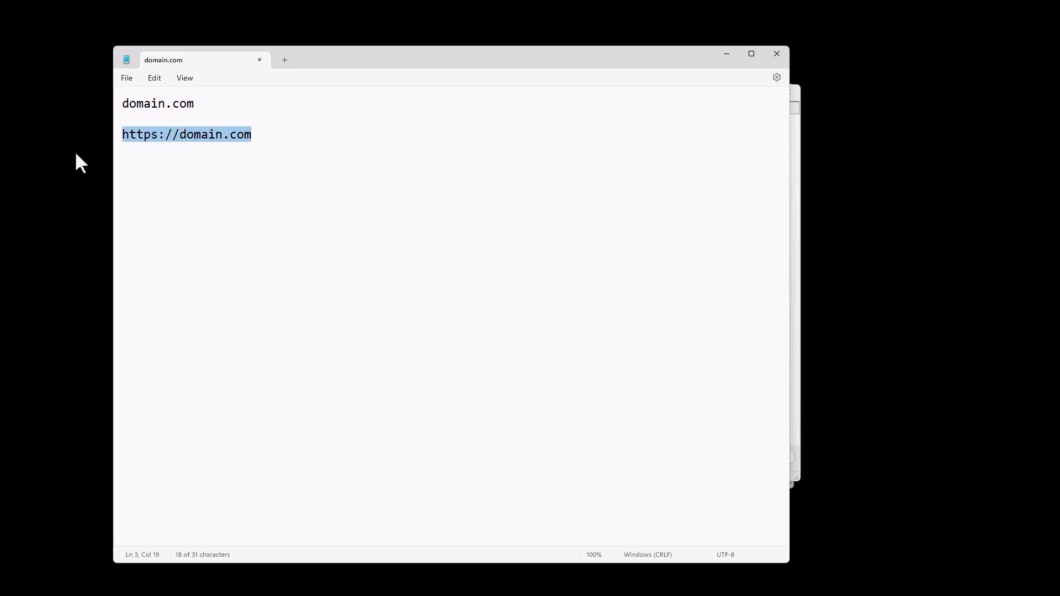
double_click(188, 106)
drag(179, 135, 105, 135)
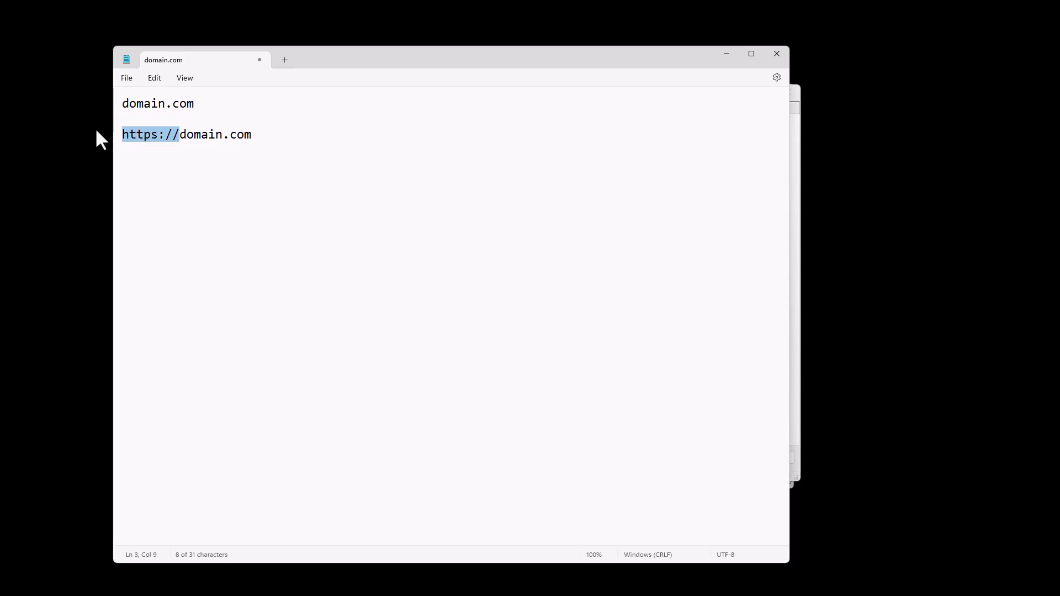
drag(251, 136, 77, 151)
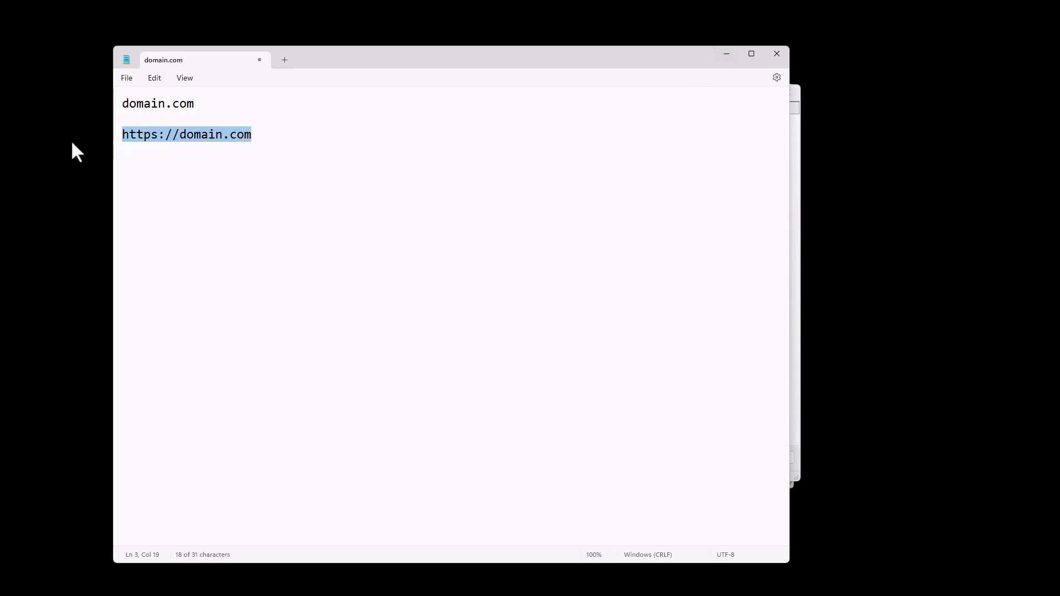
click(728, 53)
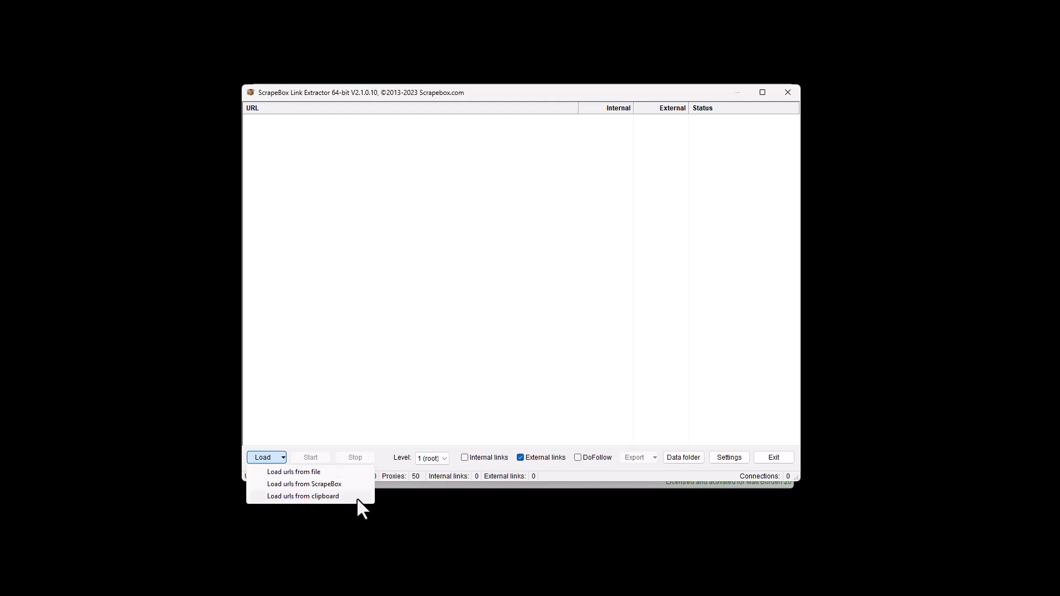
drag(502, 101, 345, 579)
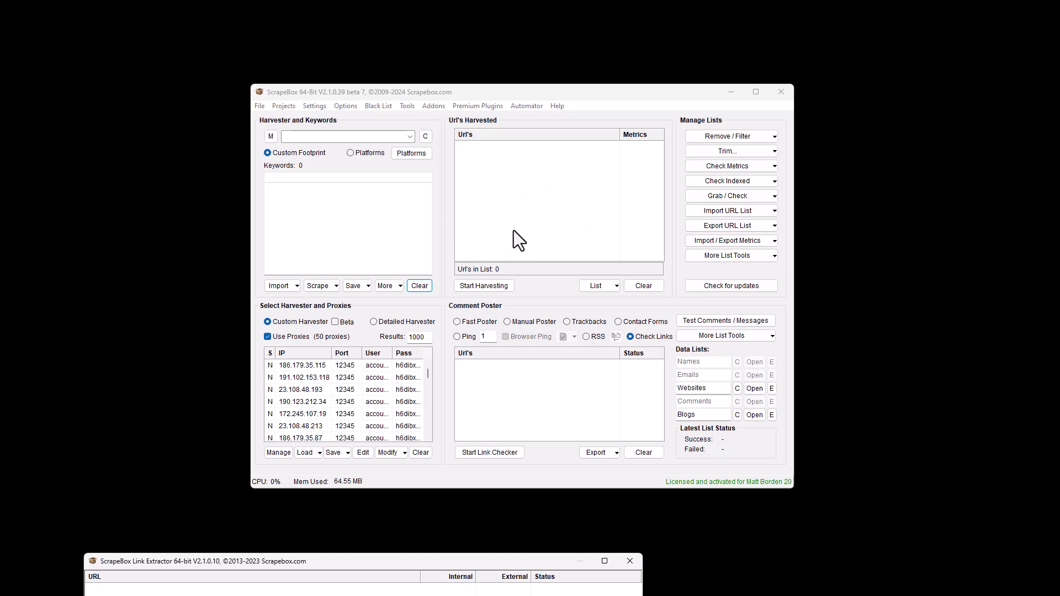
drag(466, 566, 542, 83)
click(191, 448)
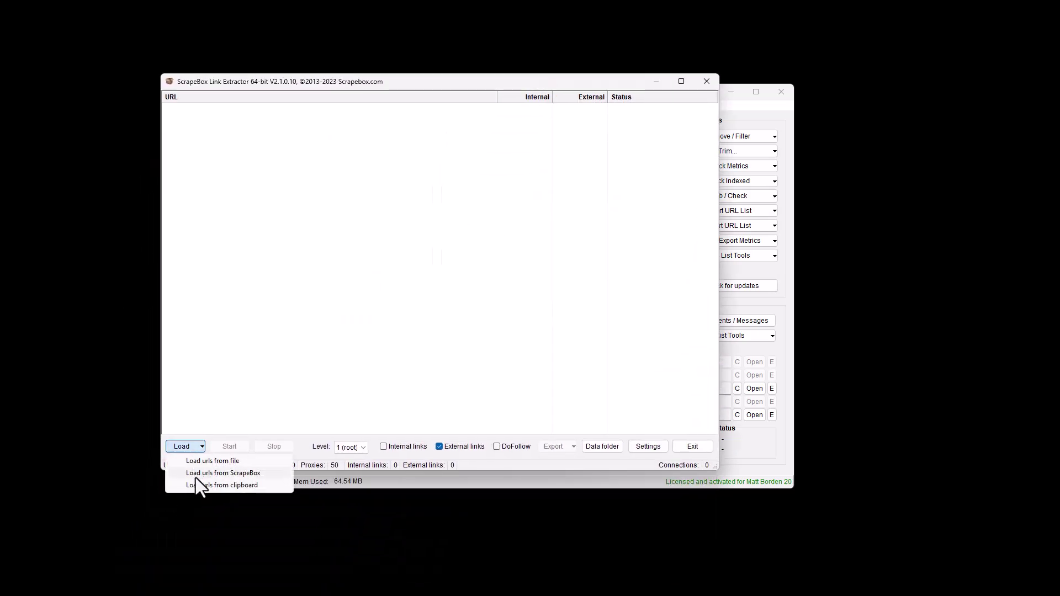
drag(558, 85, 230, 247)
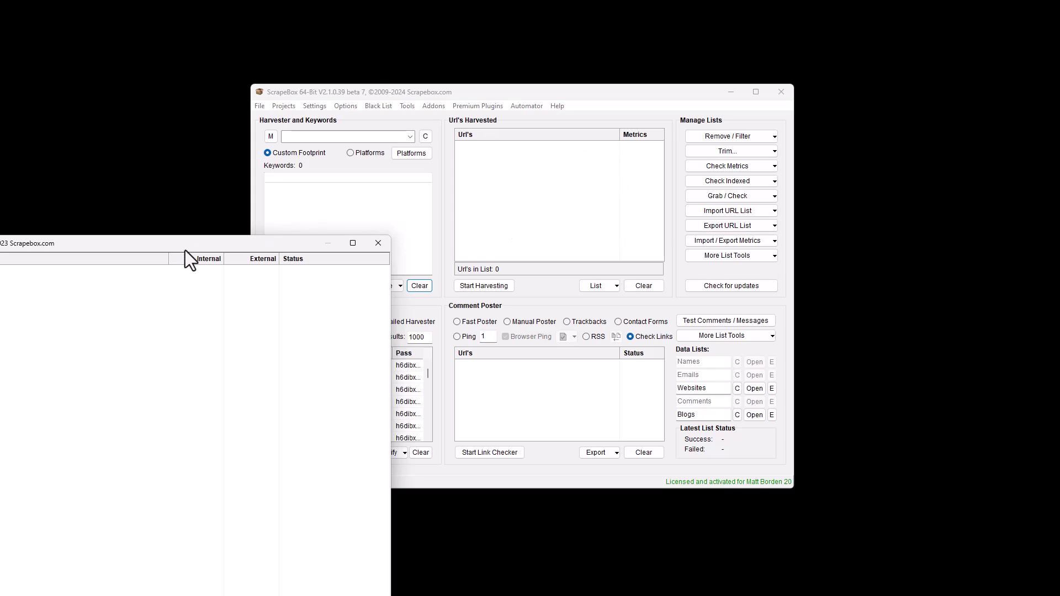
drag(181, 243, 596, 94)
click(288, 459)
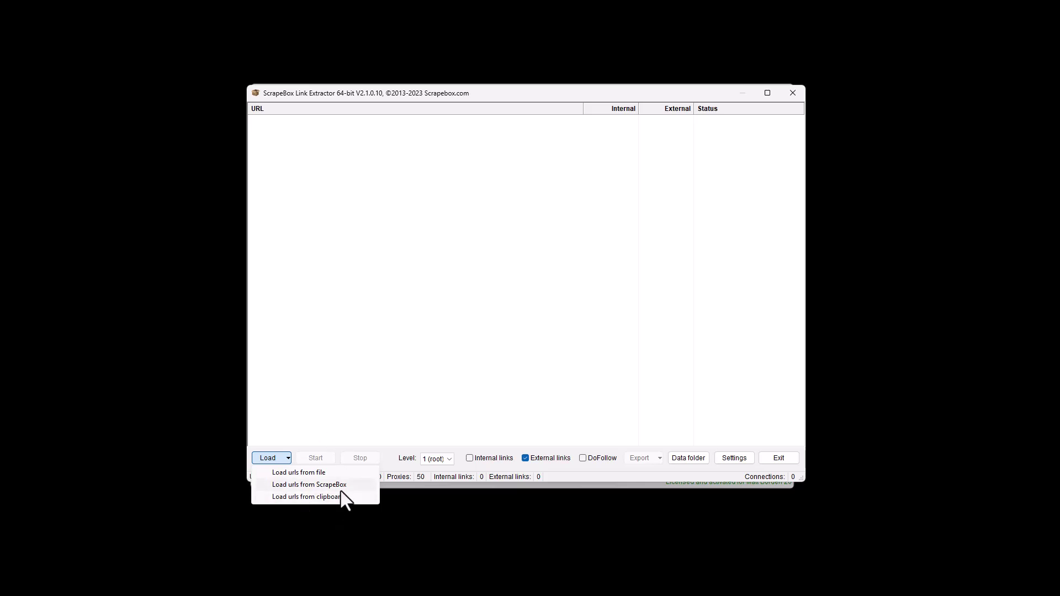
click(376, 360)
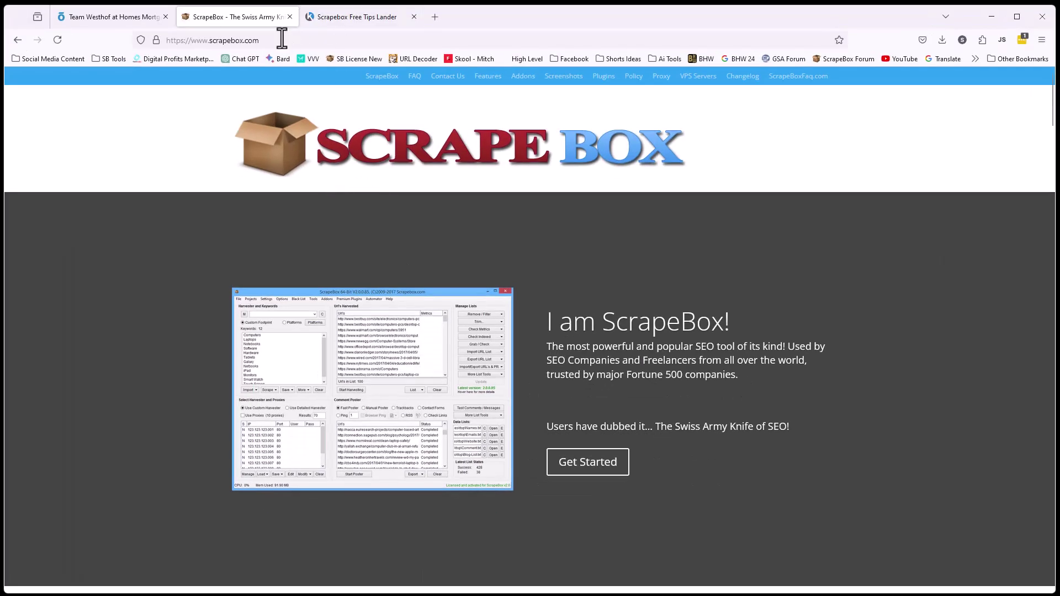
- Scroll through the scrapebox.com homepage
click(280, 38)
click(103, 230)
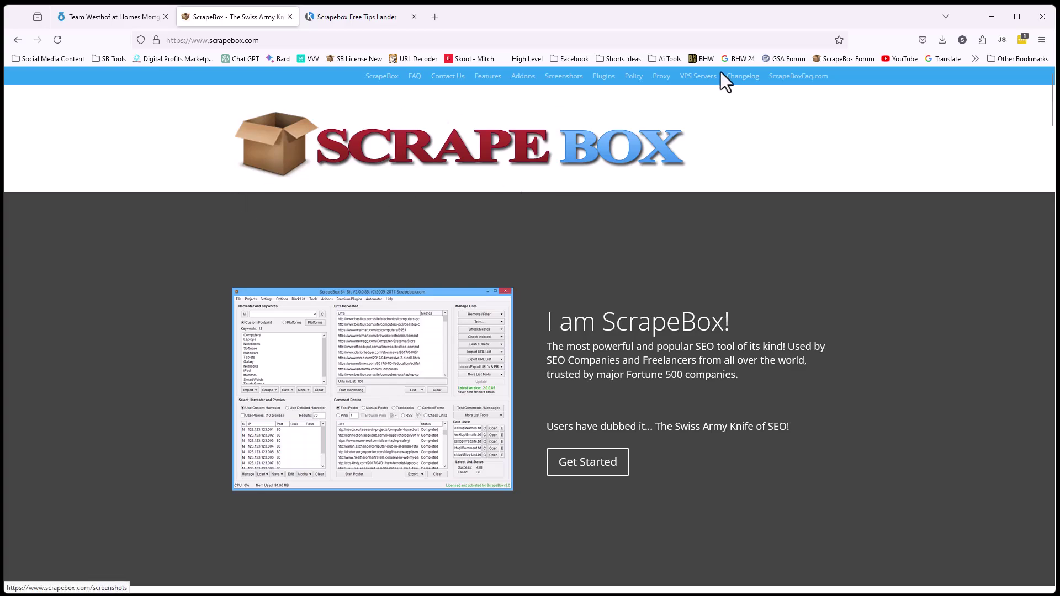
scroll(450, 197, down, 15)
scroll(658, 77, down, 10)
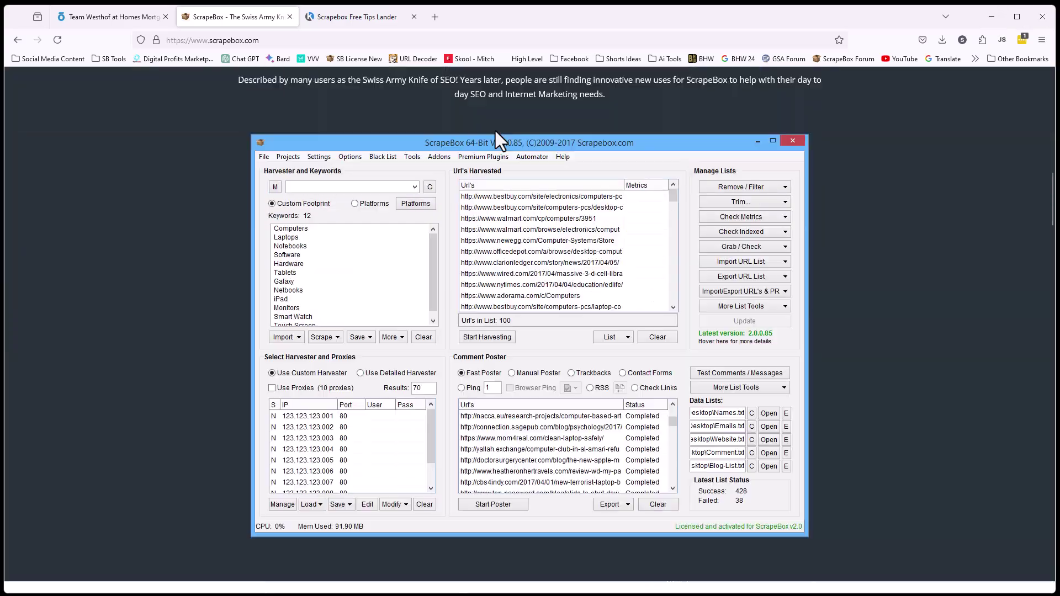
scroll(496, 126, up, 10)
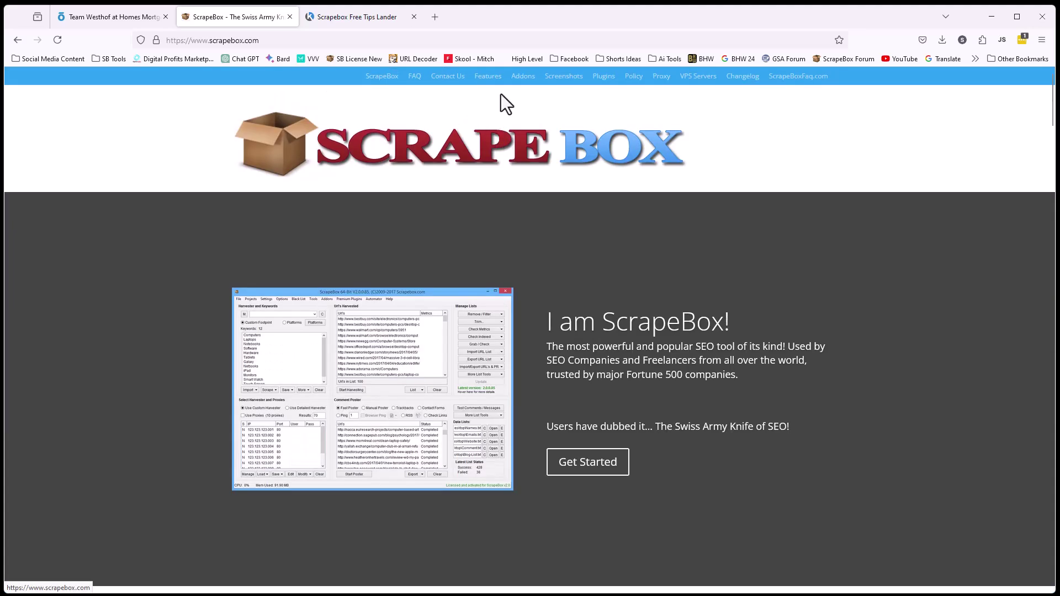
- Browse the ScrapeBox Addons page
click(523, 77)
scroll(359, 306, down, 10)
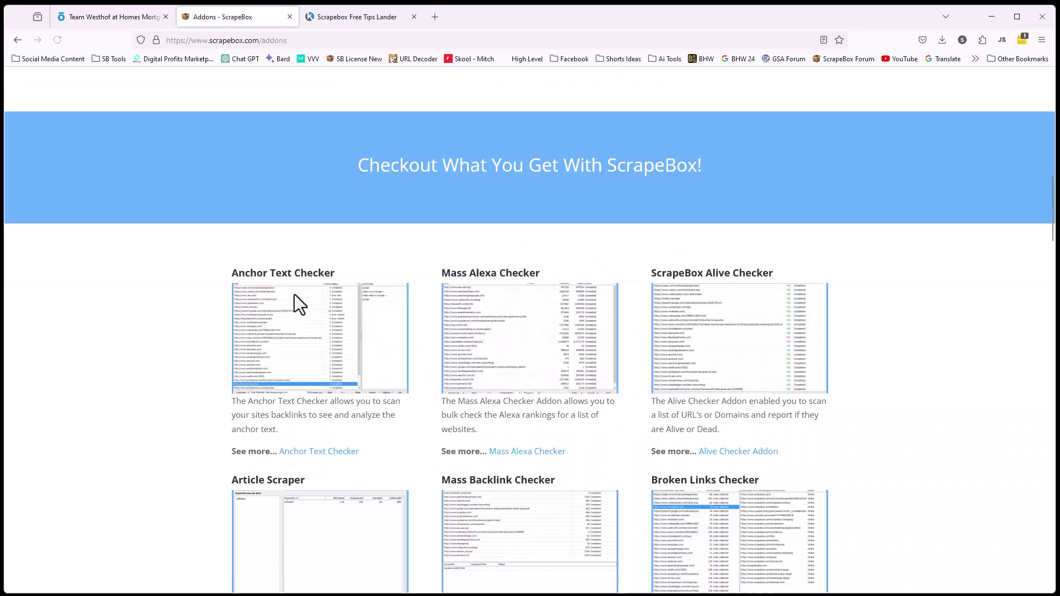
scroll(200, 304, down, 18)
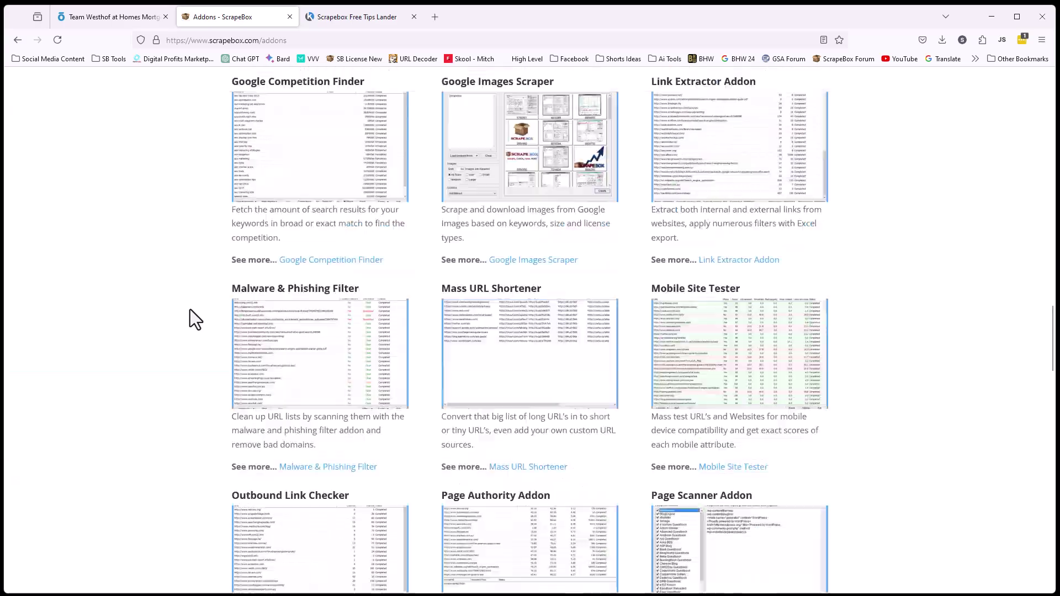
scroll(190, 309, down, 7)
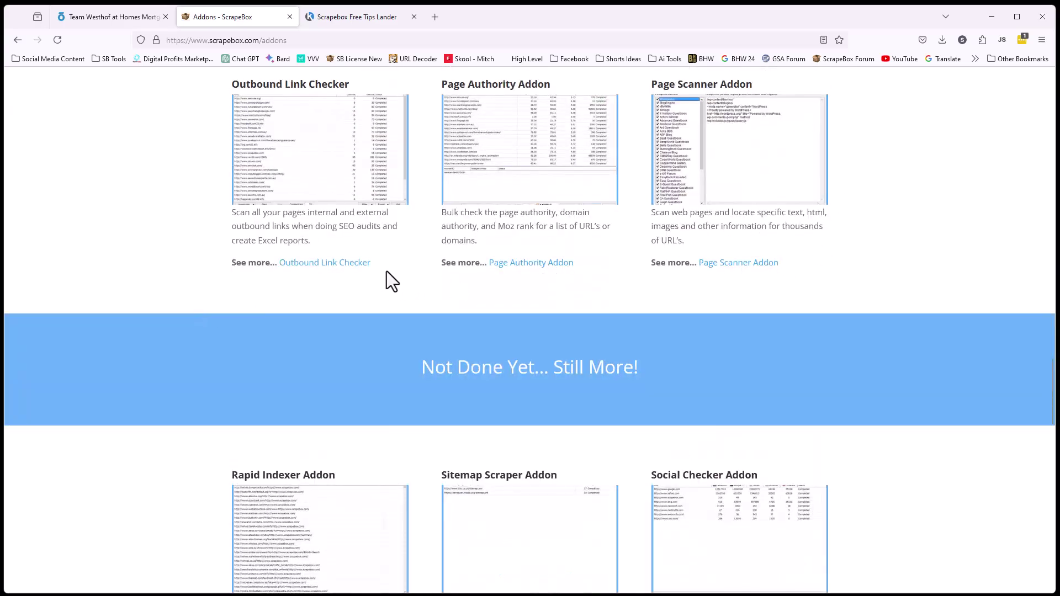
scroll(501, 276, down, 10)
scroll(471, 265, up, 20)
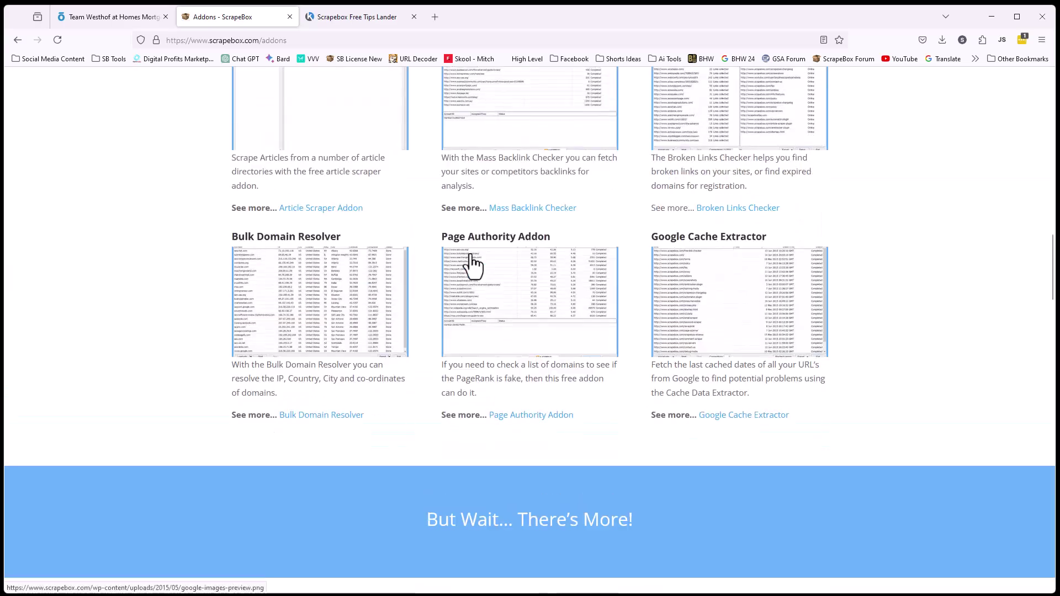
scroll(471, 265, up, 20)
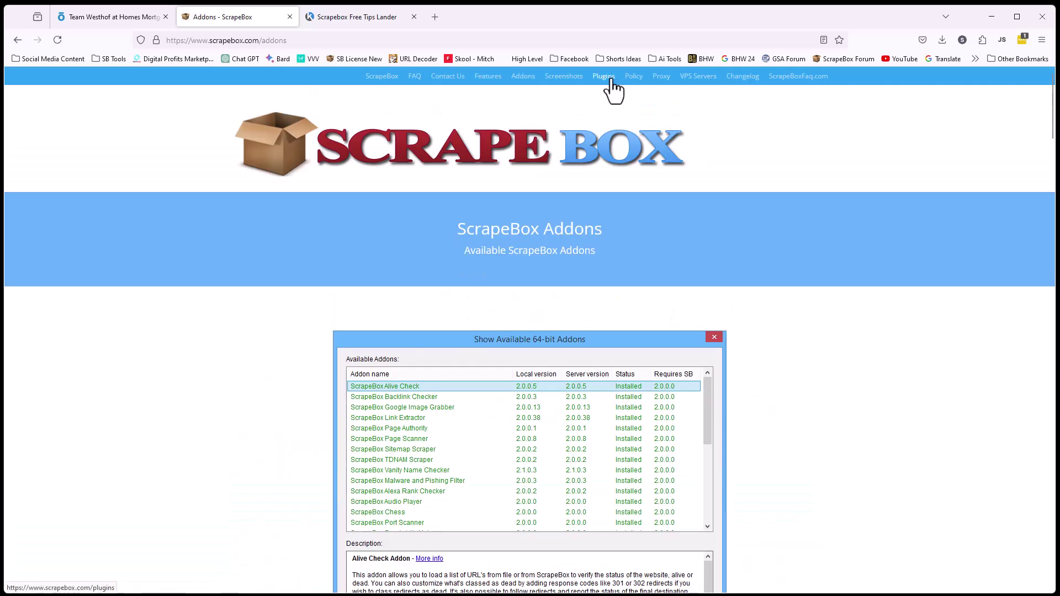
- Browse the premium Plugins page
click(609, 80)
scroll(364, 226, down, 7)
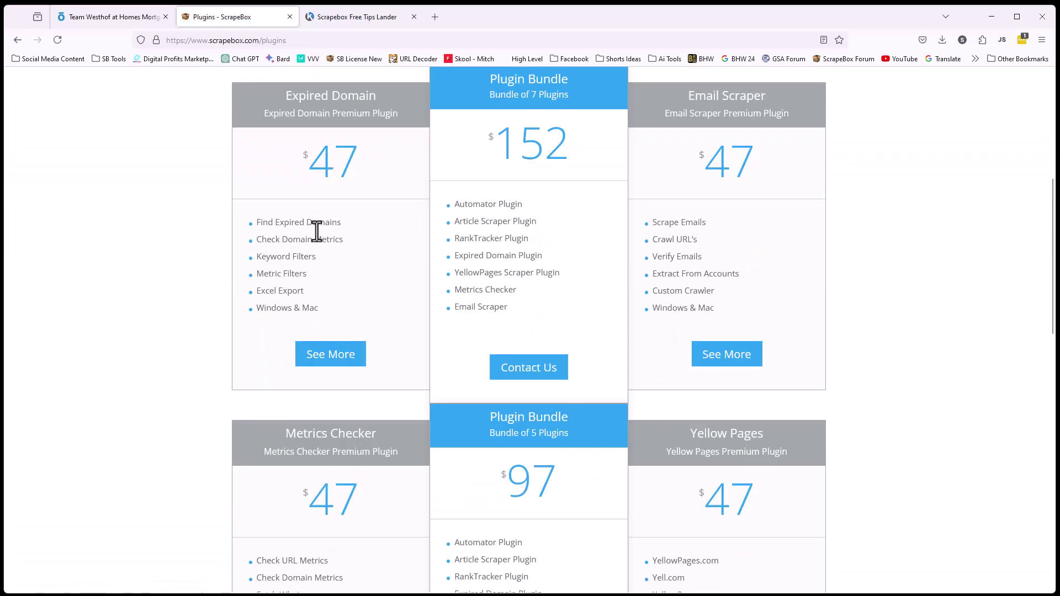
scroll(355, 375, down, 4)
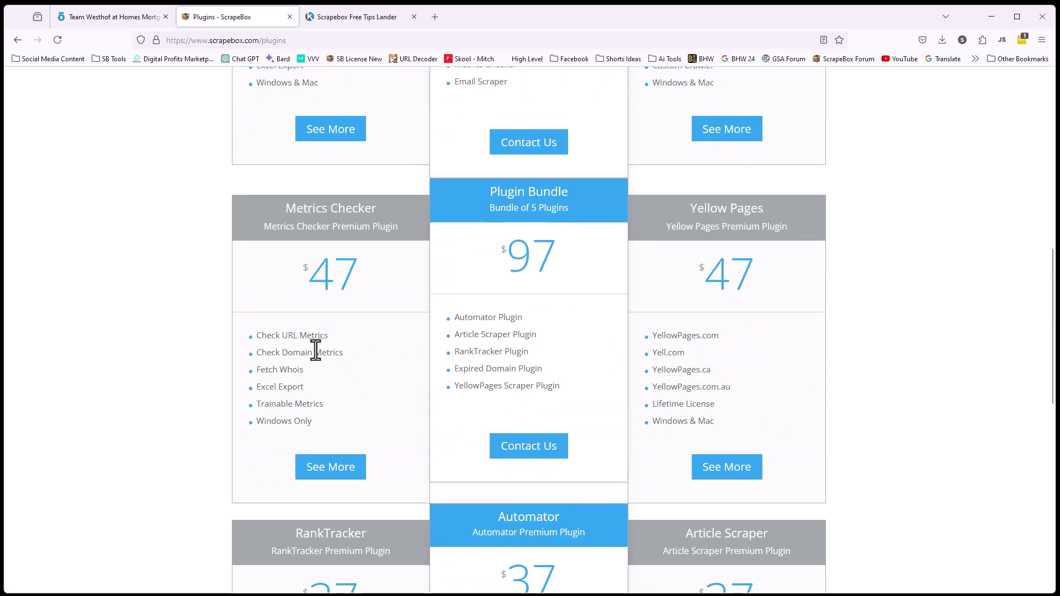
scroll(298, 350, down, 9)
scroll(317, 358, up, 4)
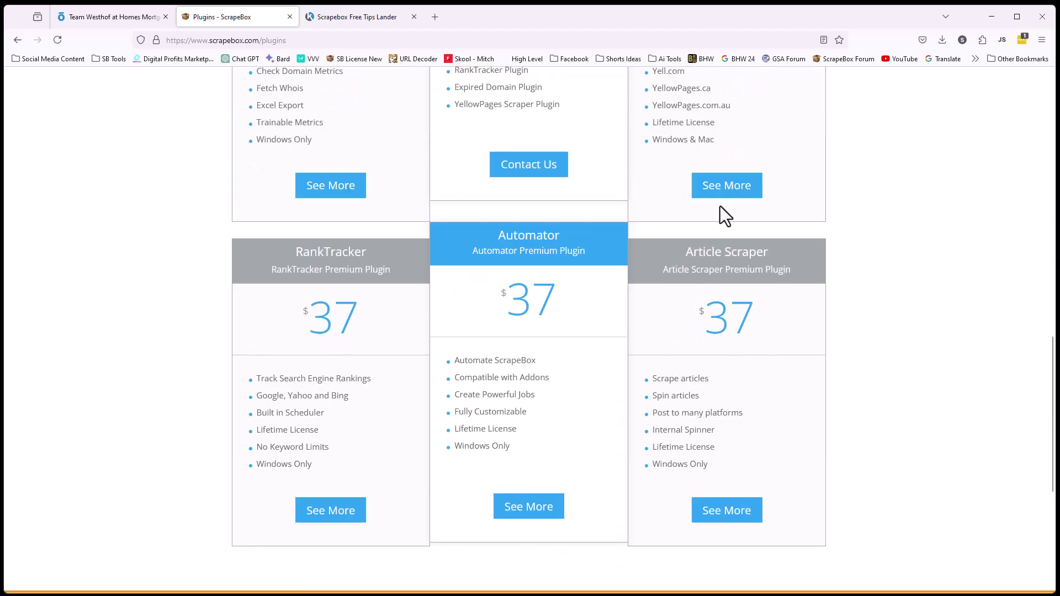
- View the Article Scraper plugin details page, then minimize the browser
click(732, 513)
scroll(365, 320, down, 15)
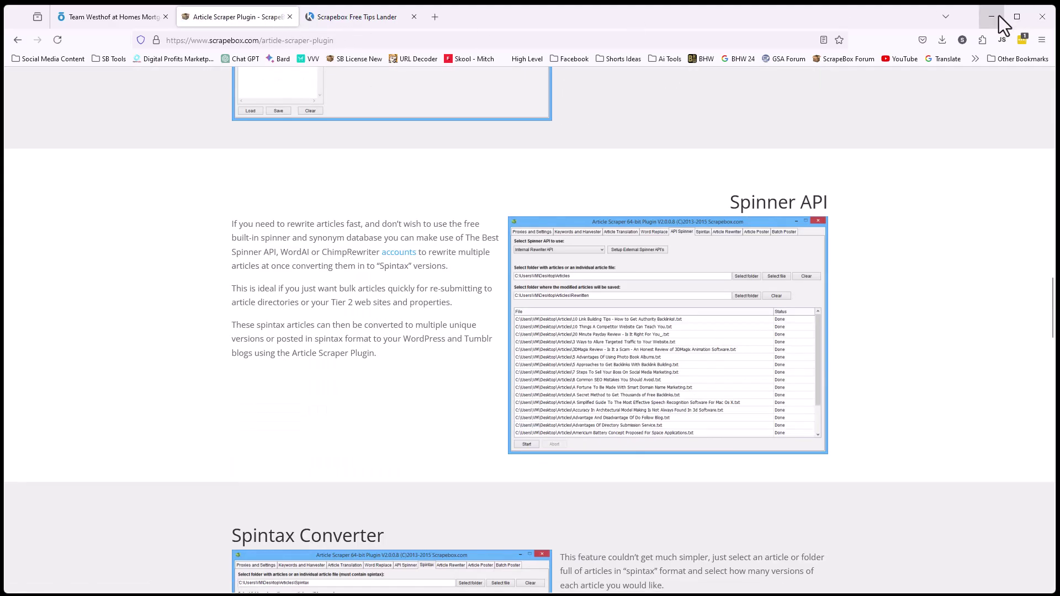
click(991, 17)
- Set the crawl depth to 5 levels with internal links, then bring scrapebox.com back
click(448, 461)
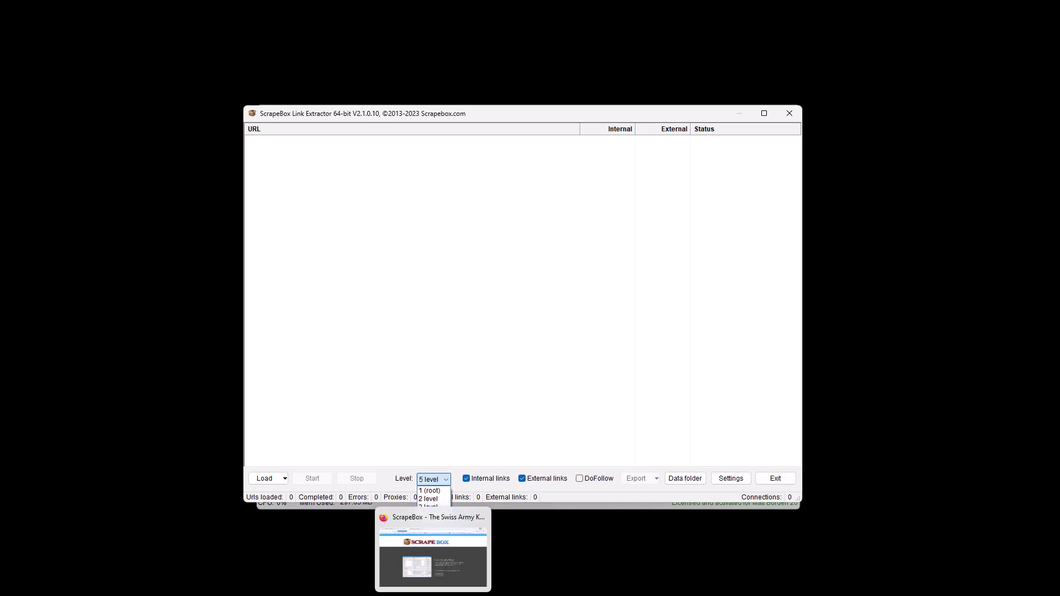
click(431, 558)
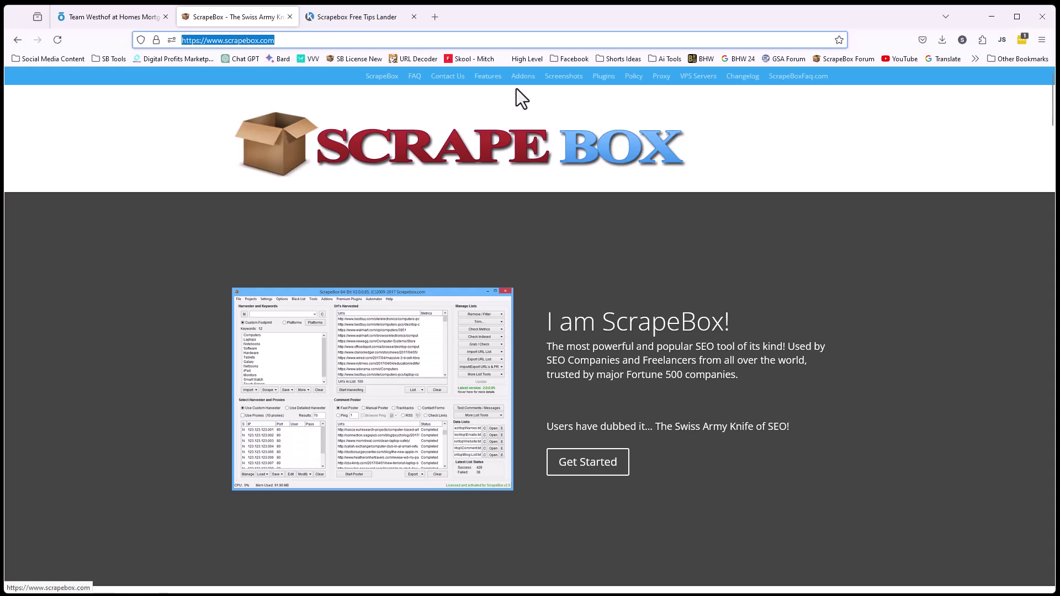
- View the Plugins and Email Scraper plugin pages, then go to the full Addons list
click(597, 80)
scroll(479, 213, down, 2)
scroll(479, 213, down, 2)
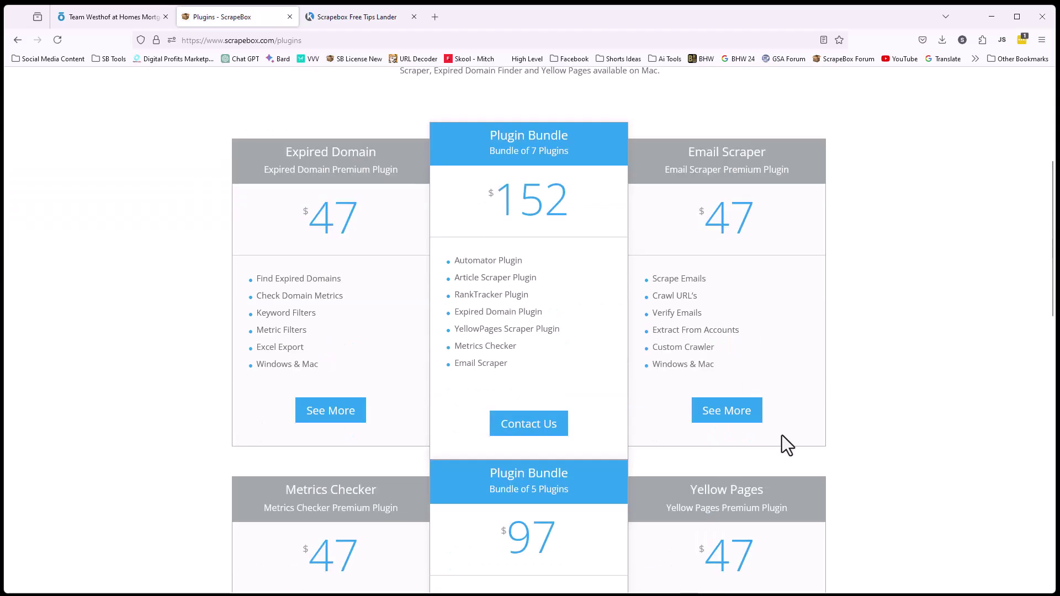
click(733, 411)
scroll(330, 298, down, 15)
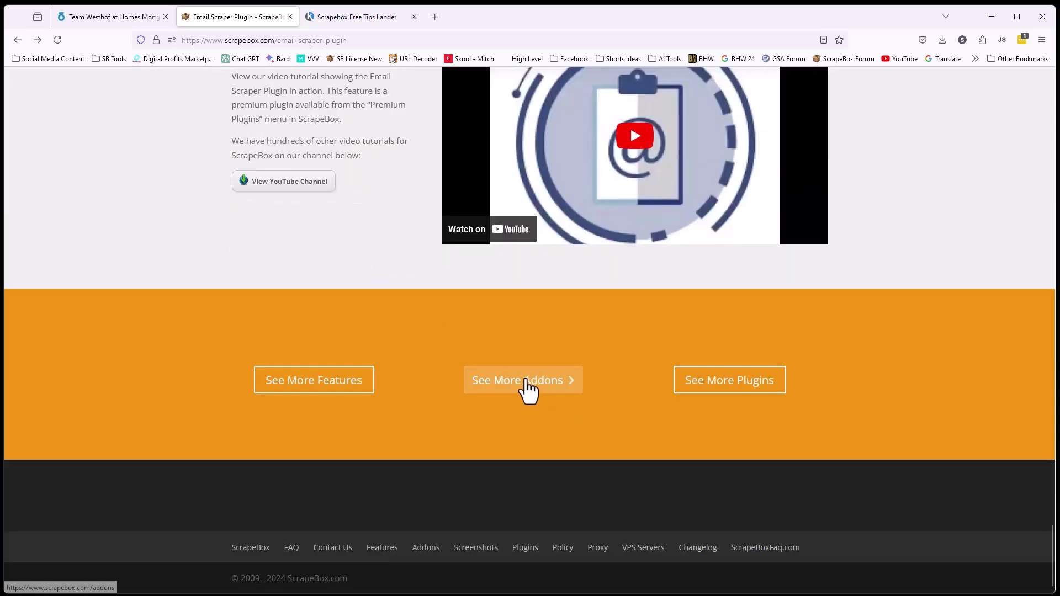
click(529, 390)
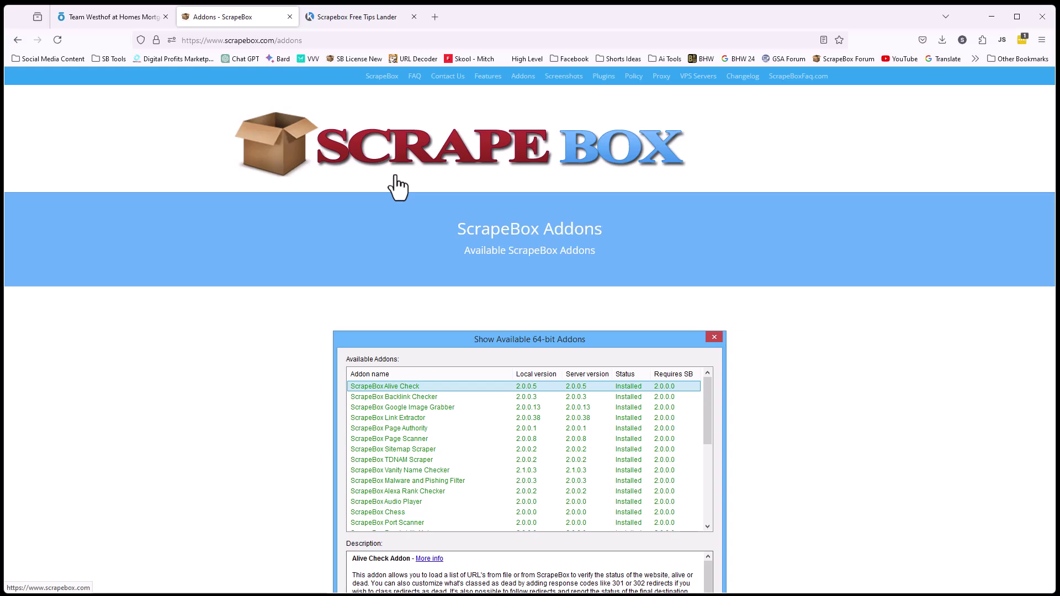
- Open ScrapeBoxFaq.com from the scrapebox.com navigation bar
click(797, 78)
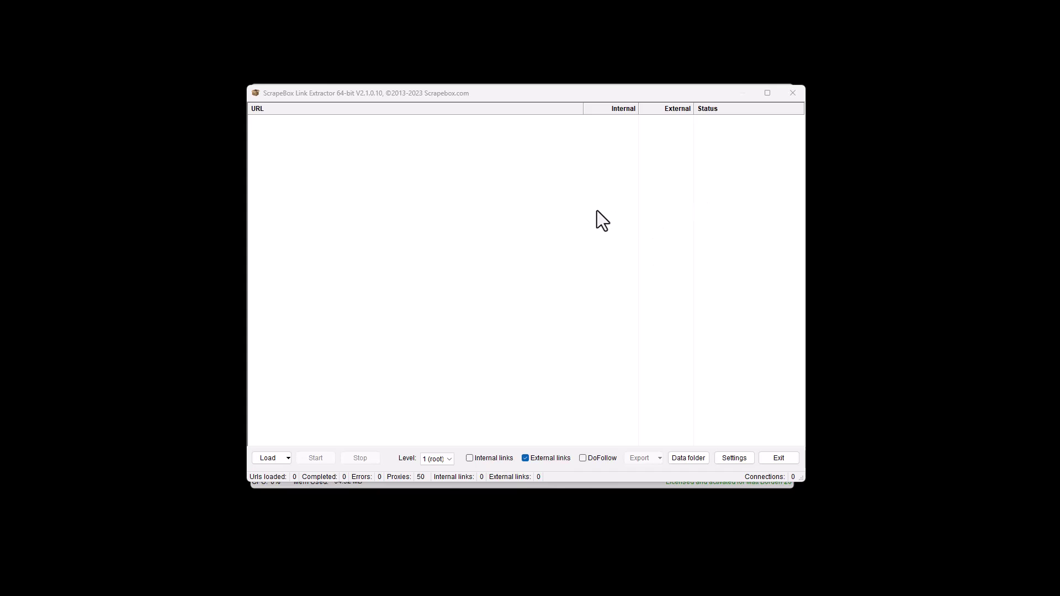
- Open the LinkExtractorData results folder from the Link Extractor's Data button
click(688, 458)
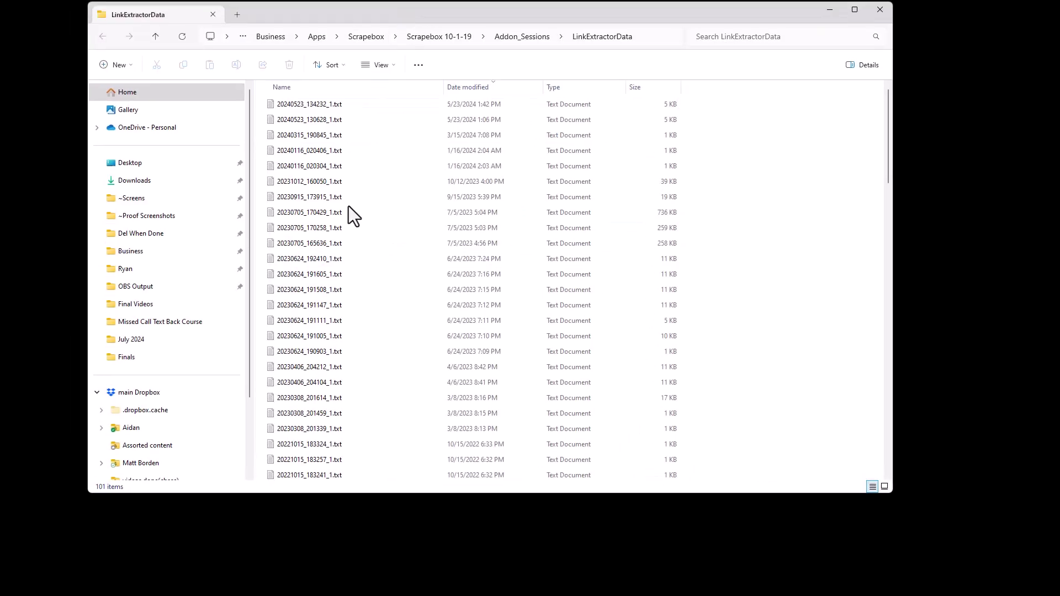
- Open 20230705_170429_1.txt, scroll through its extracted links, and close Notepad
click(328, 212)
double_click(327, 212)
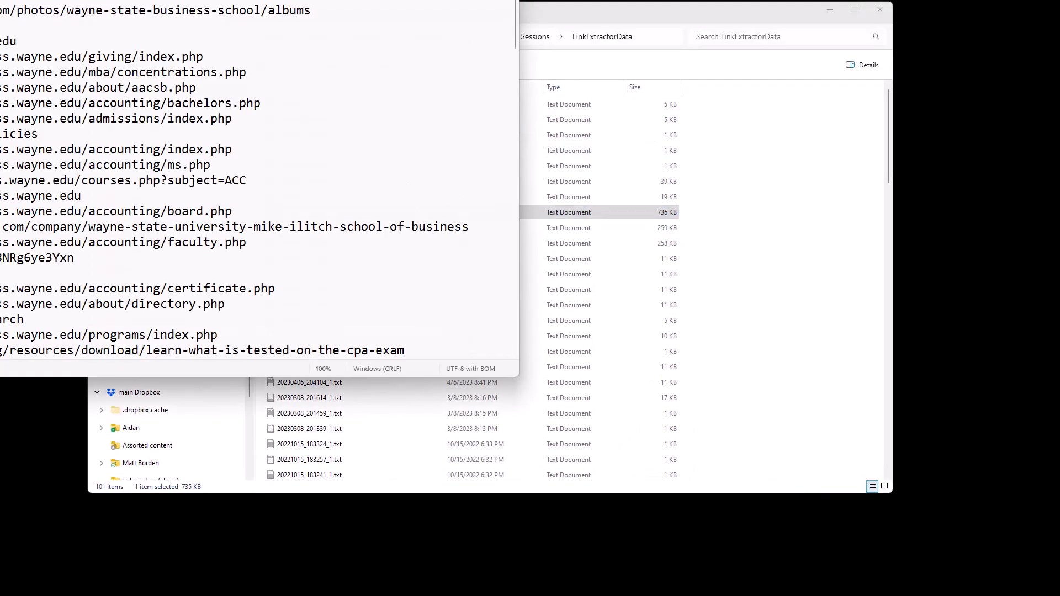
click(359, 254)
scroll(376, 238, down, 15)
scroll(376, 238, down, 10)
scroll(387, 240, down, 10)
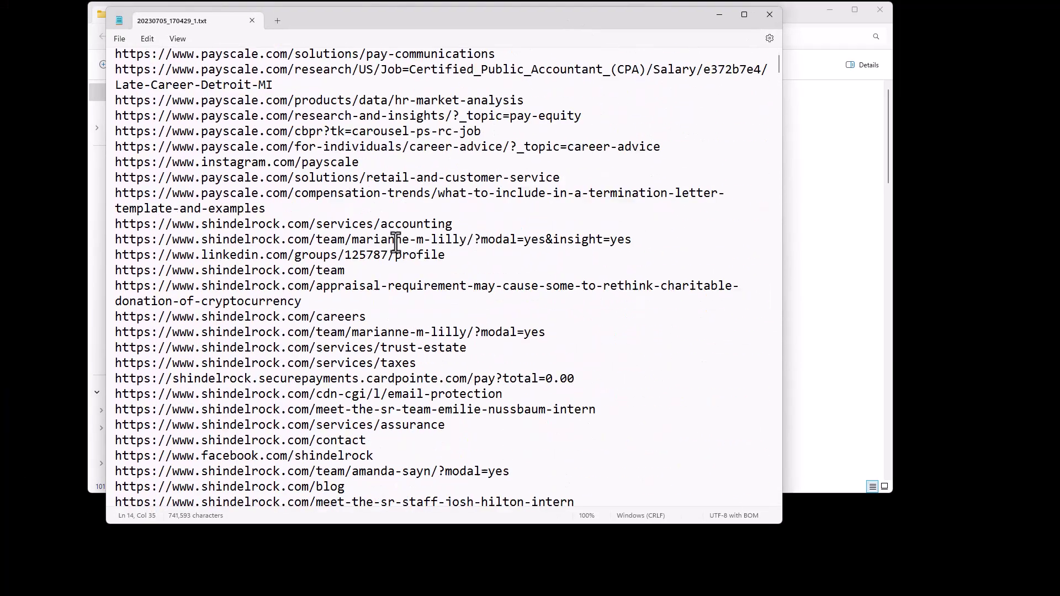
scroll(399, 251, down, 20)
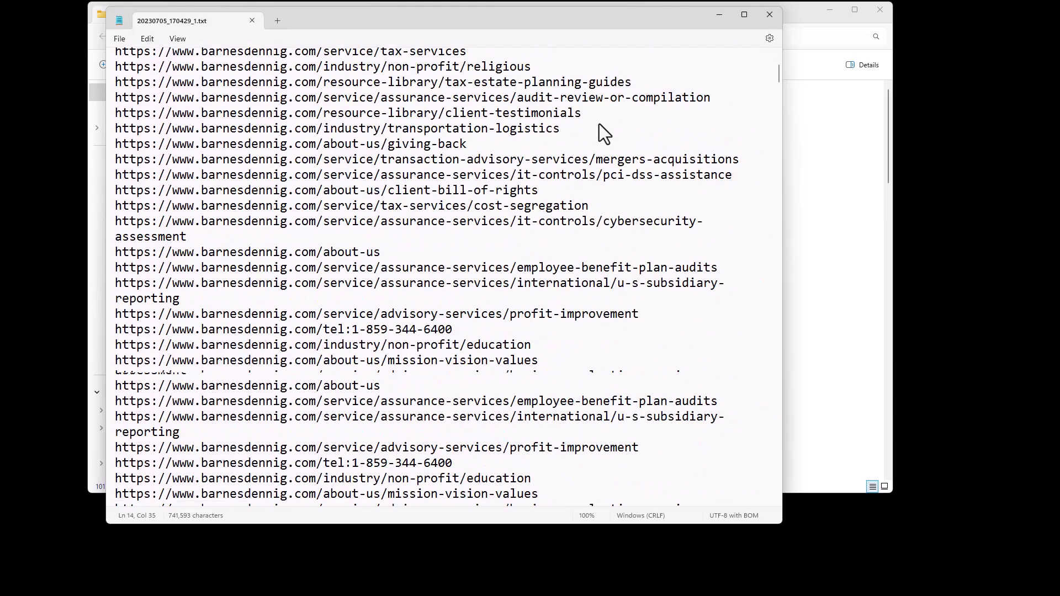
click(767, 15)
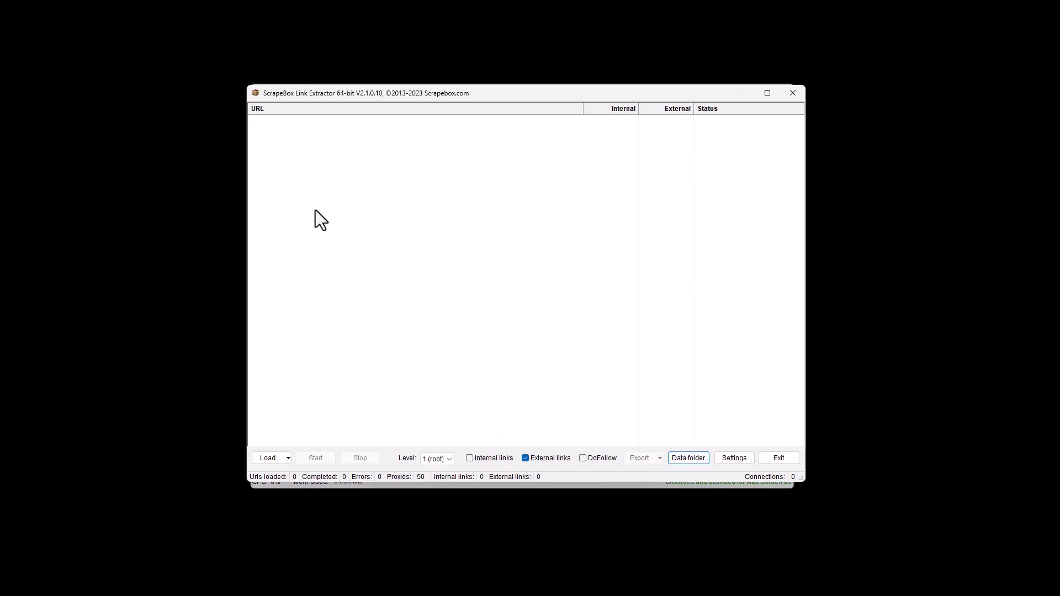
- Open Link Extractor Settings and select the 500 number-of-connections value
click(747, 457)
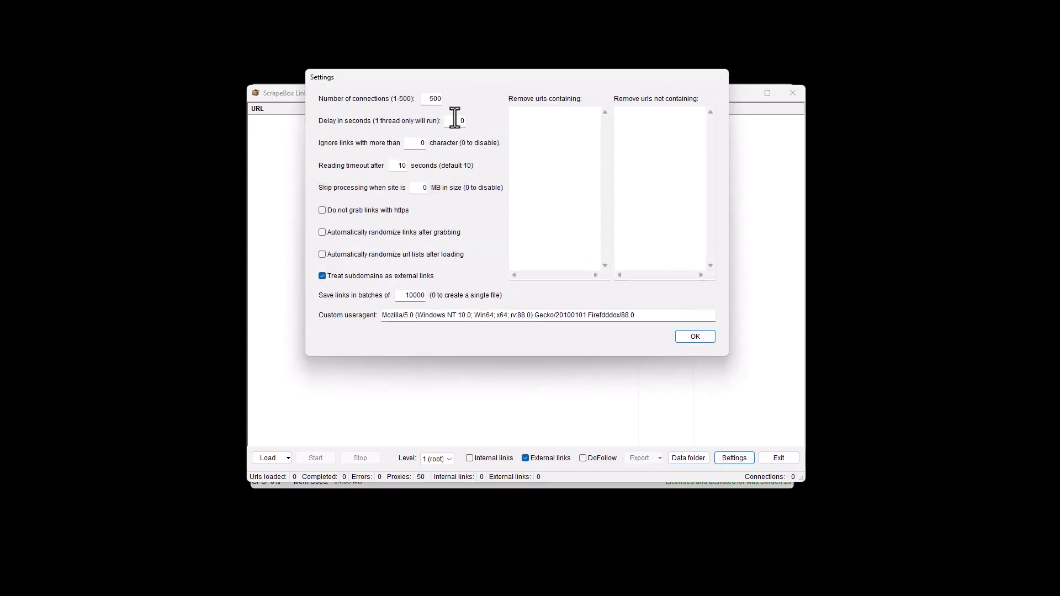
double_click(446, 99)
click(429, 99)
double_click(459, 119)
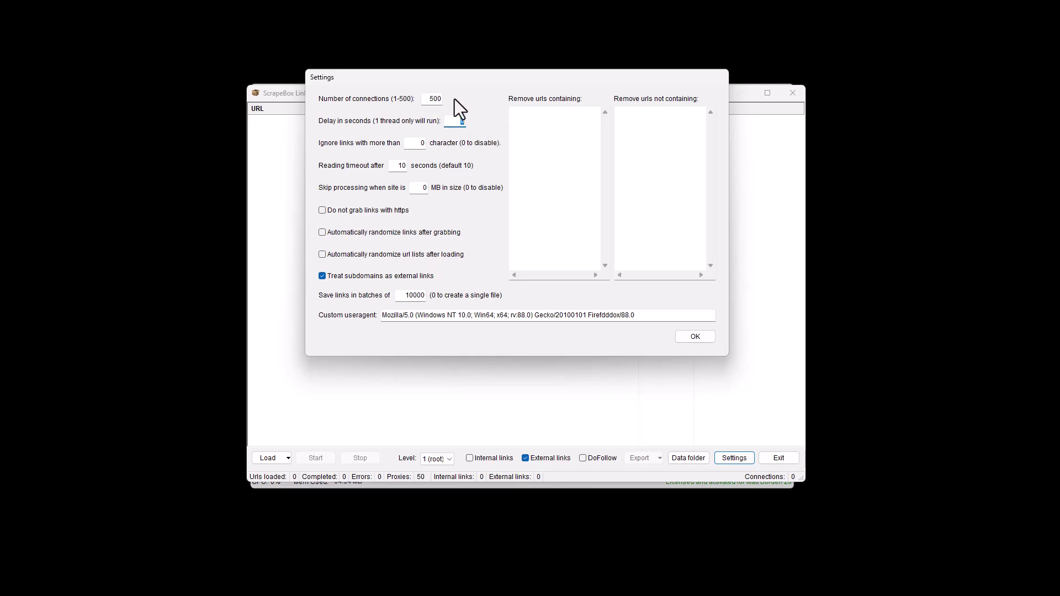
double_click(410, 143)
double_click(397, 165)
double_click(418, 187)
- Accept the Link Extractor settings and exit the addon, returning to the main ScrapeBox window
click(695, 337)
click(771, 458)
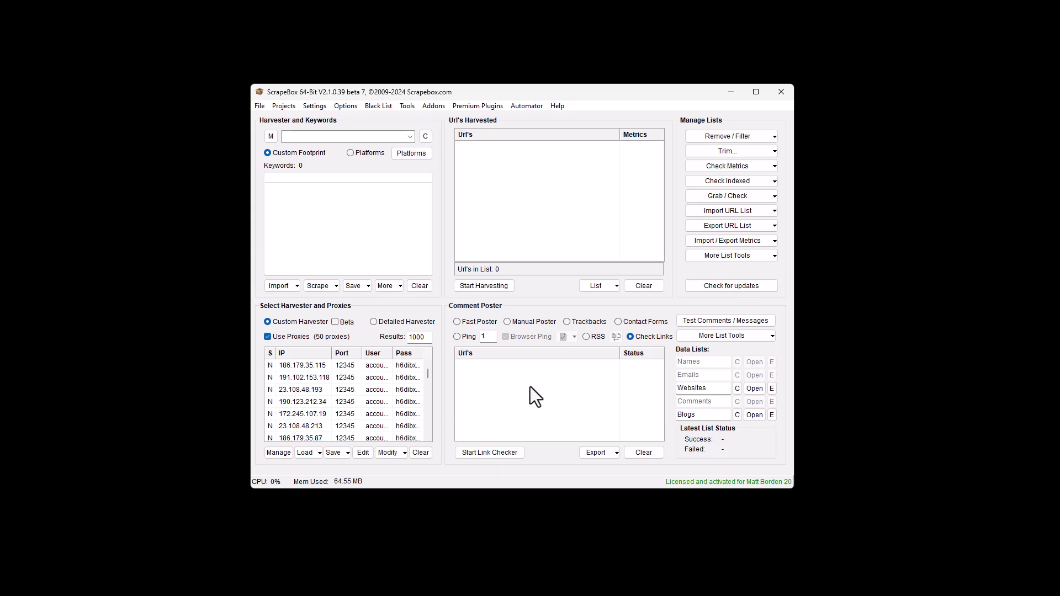
- Relaunch the ScrapeBox Link Extractor addon and open its settings
click(434, 106)
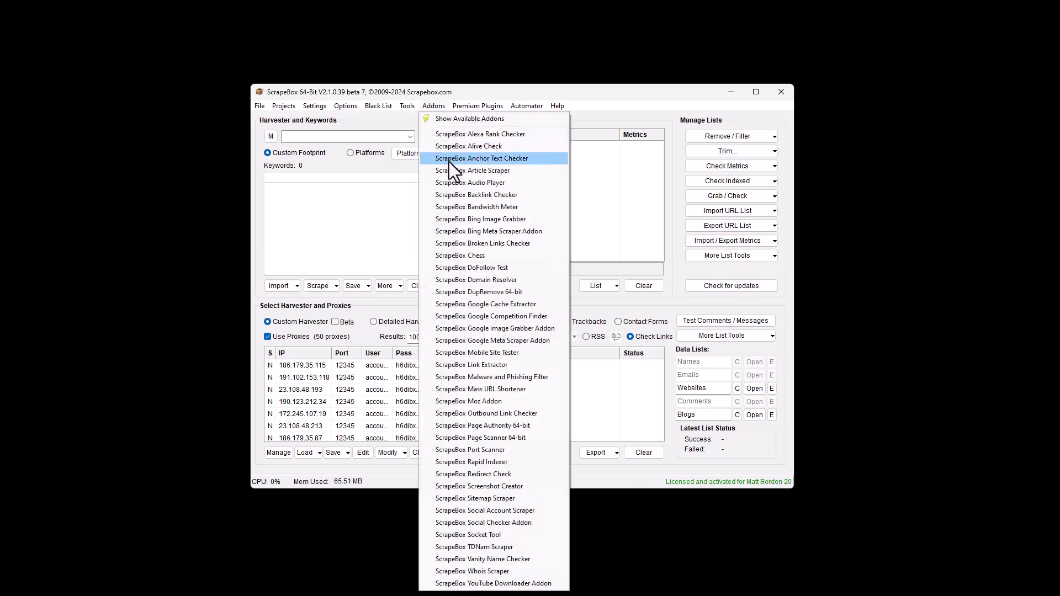
click(514, 364)
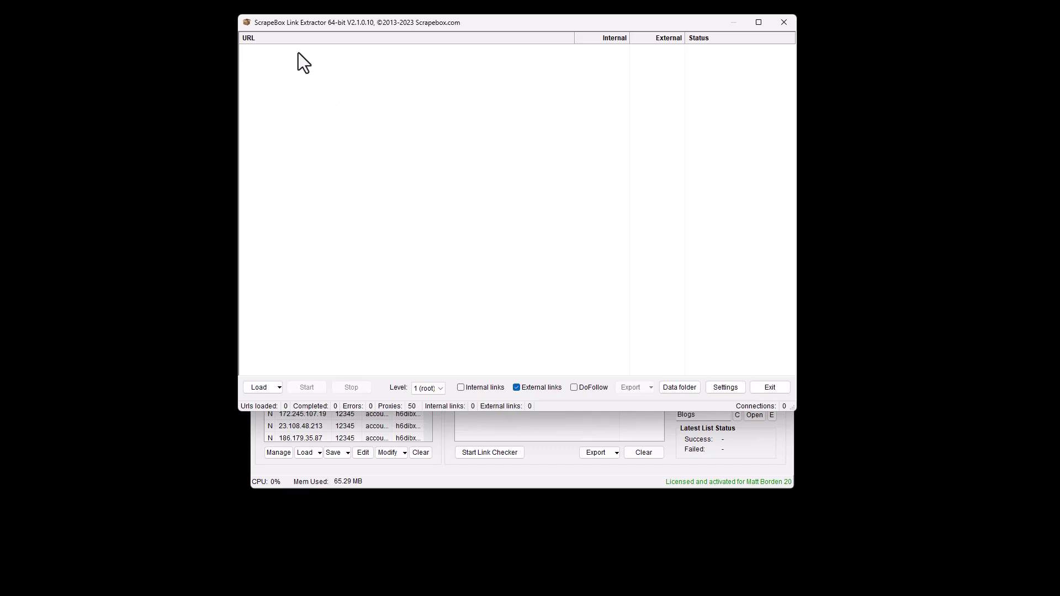
click(717, 388)
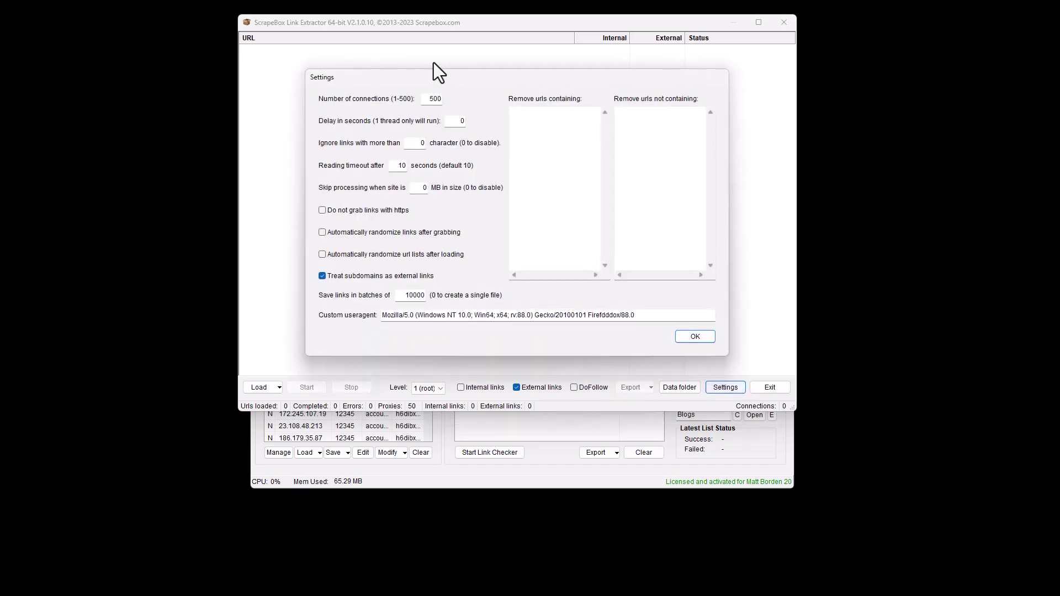
- Set Number of connections to 200, confirm, and reopen settings to verify it saved
double_click(425, 101)
text(200)
click(696, 337)
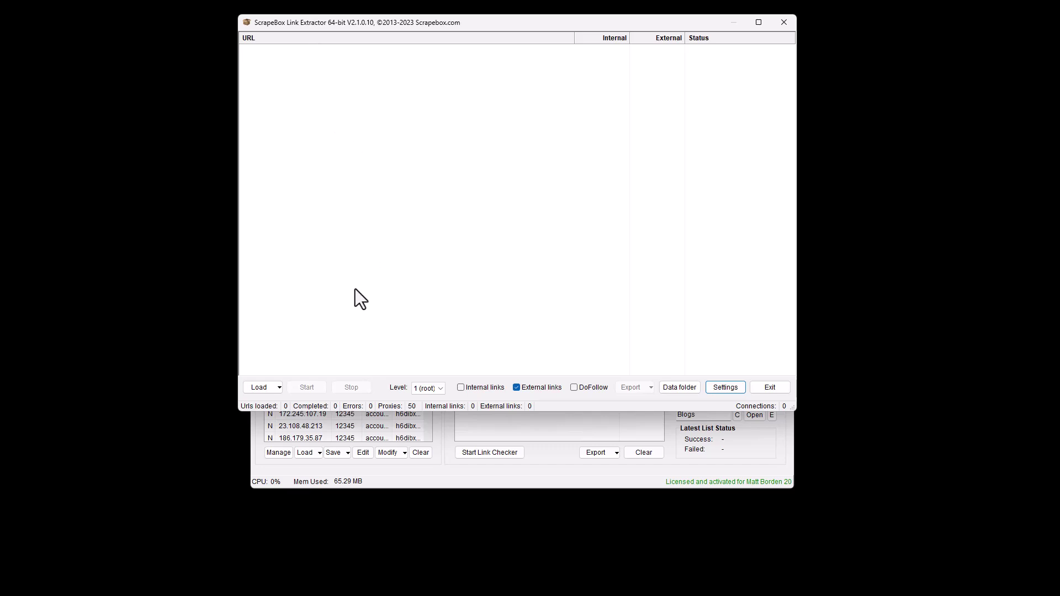
click(736, 389)
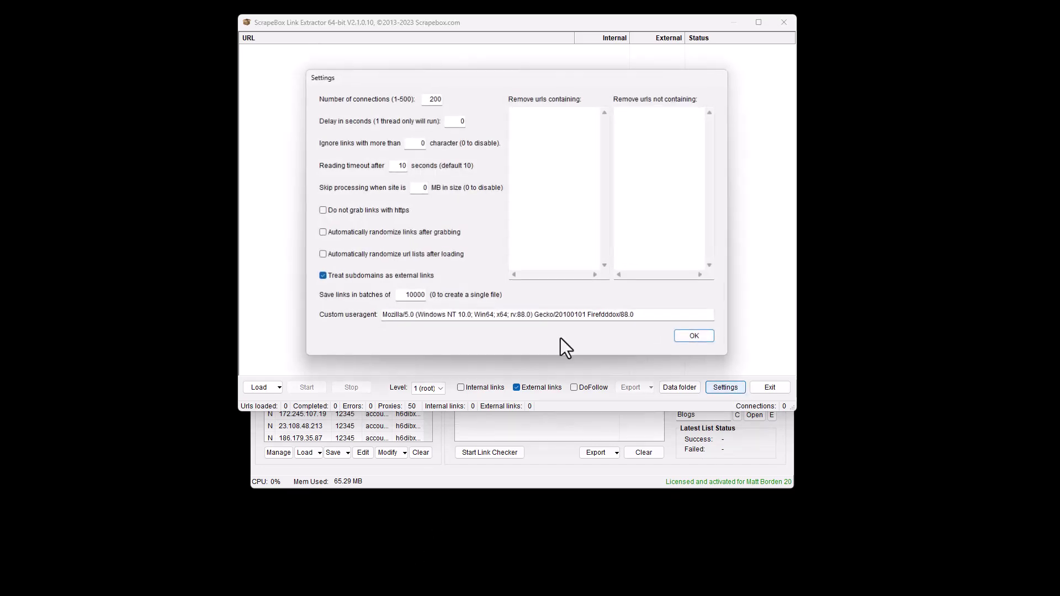
click(709, 339)
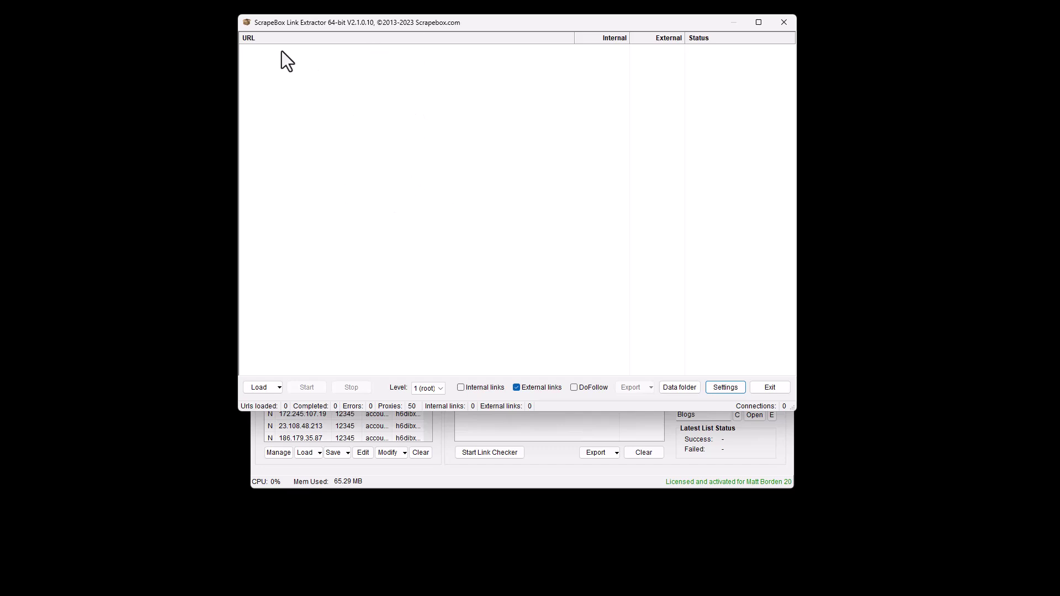
- Inspect the Save links in batches value of 10000, closing and reopening the settings
click(728, 387)
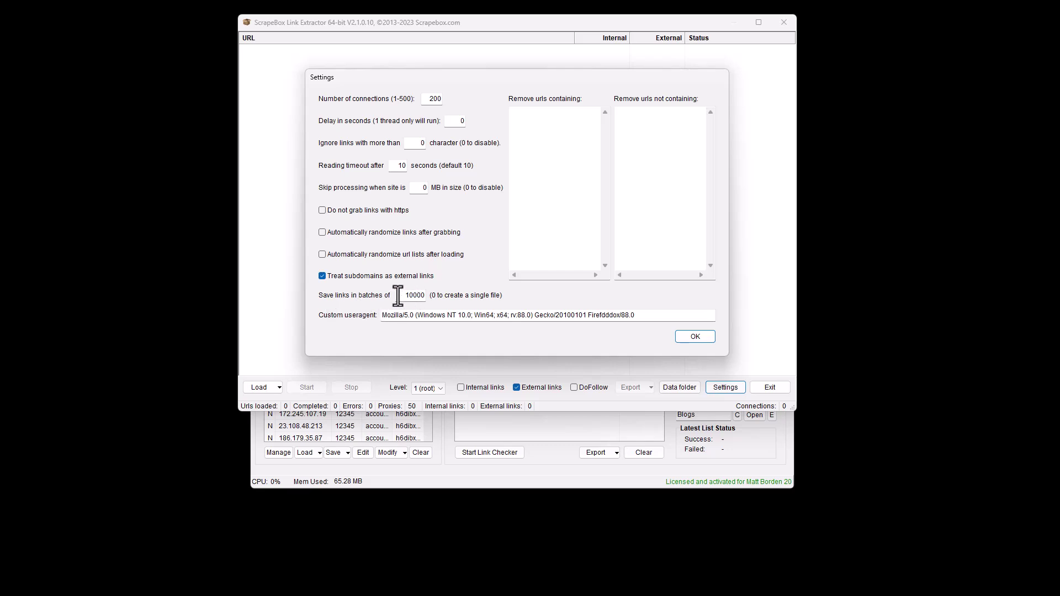
drag(397, 296, 466, 294)
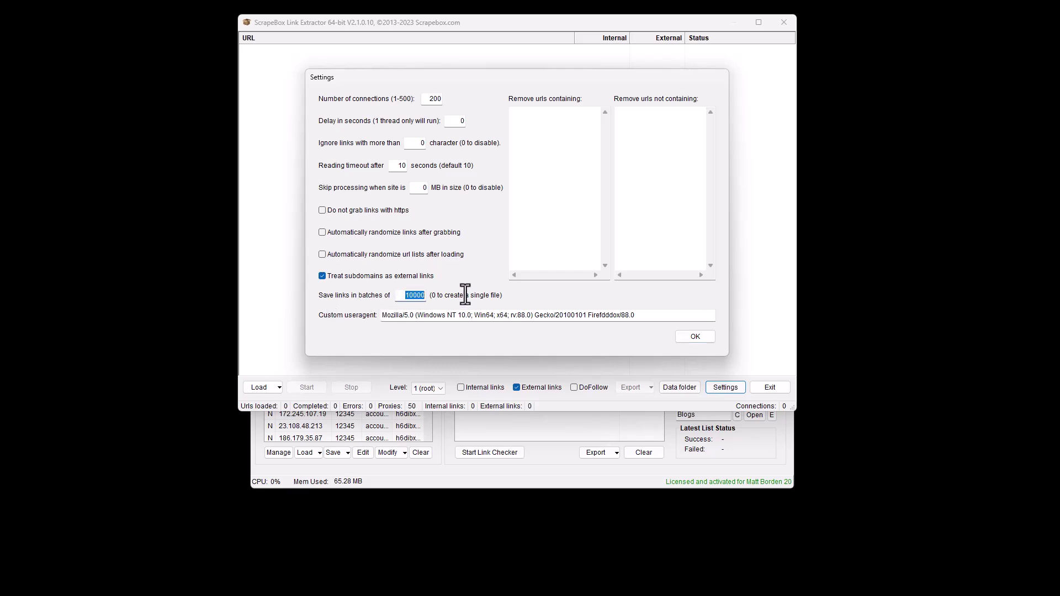
click(410, 295)
click(696, 337)
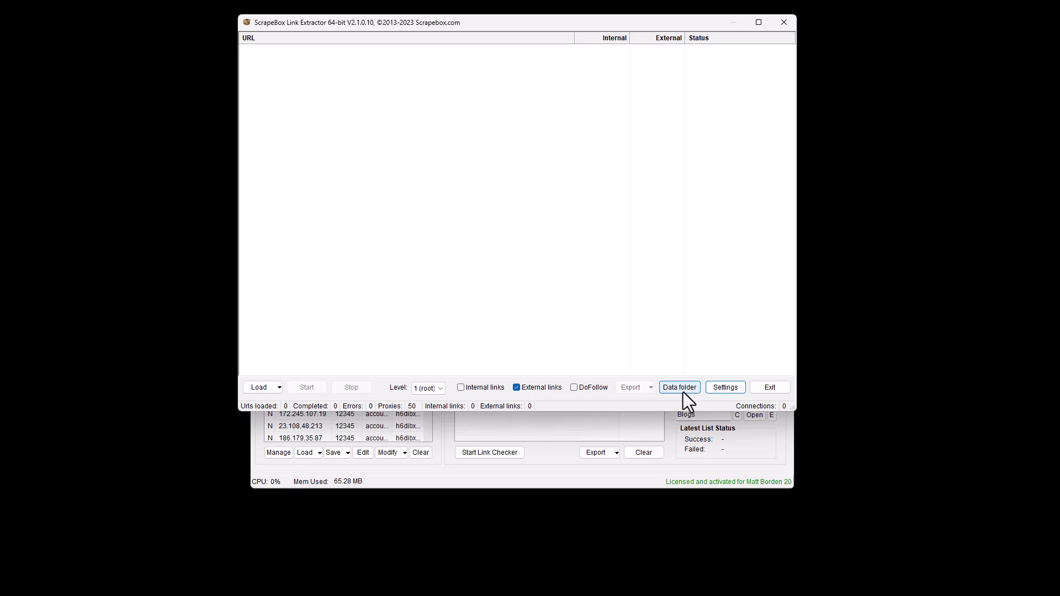
click(717, 388)
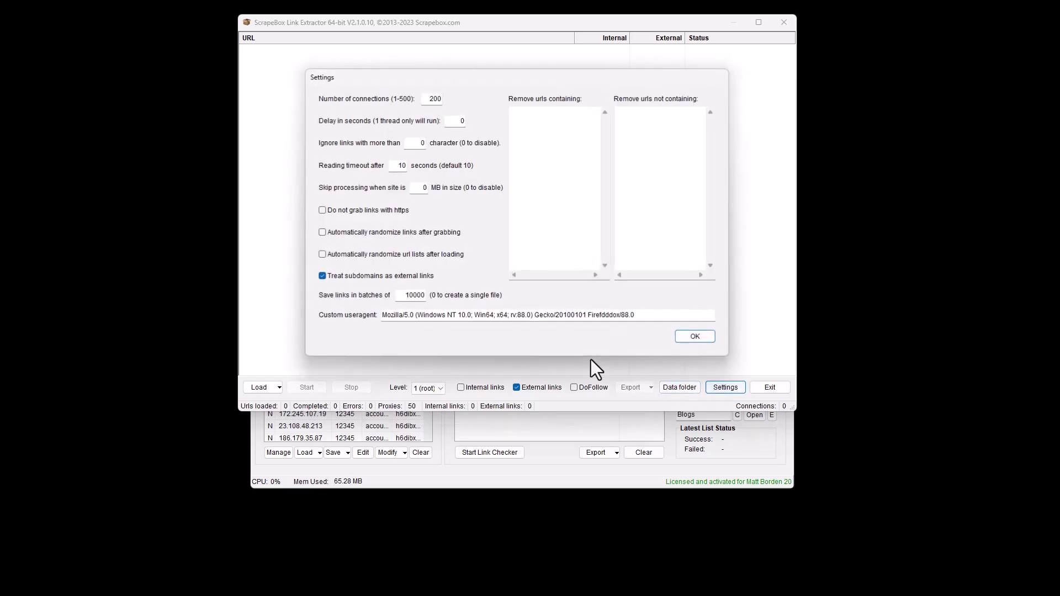
drag(405, 297, 445, 297)
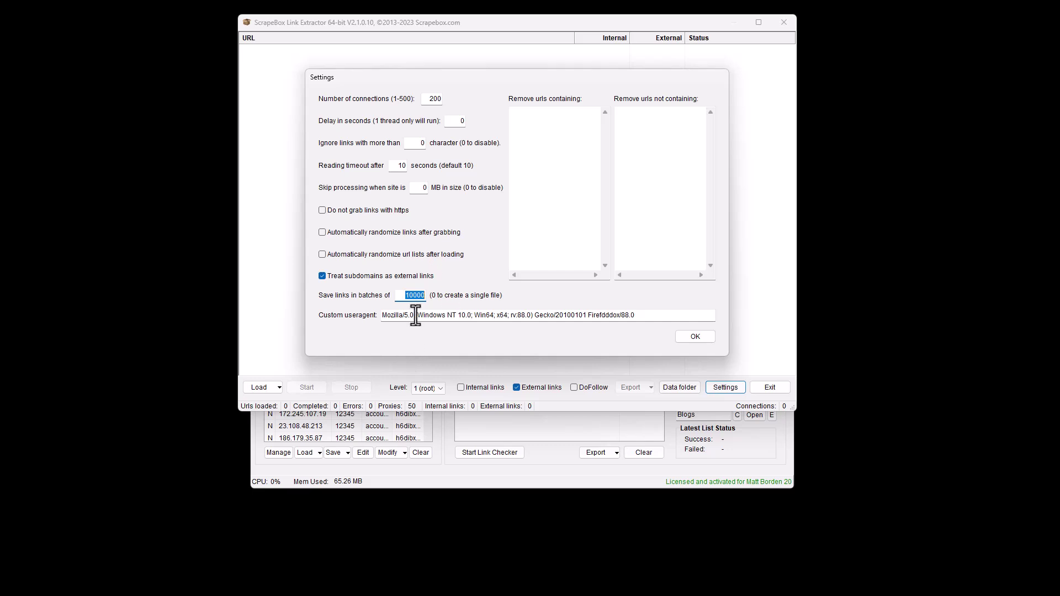
- Select part of the custom useragent string, then deselect it, leaving it unchanged
drag(415, 315, 1032, 319)
click(674, 314)
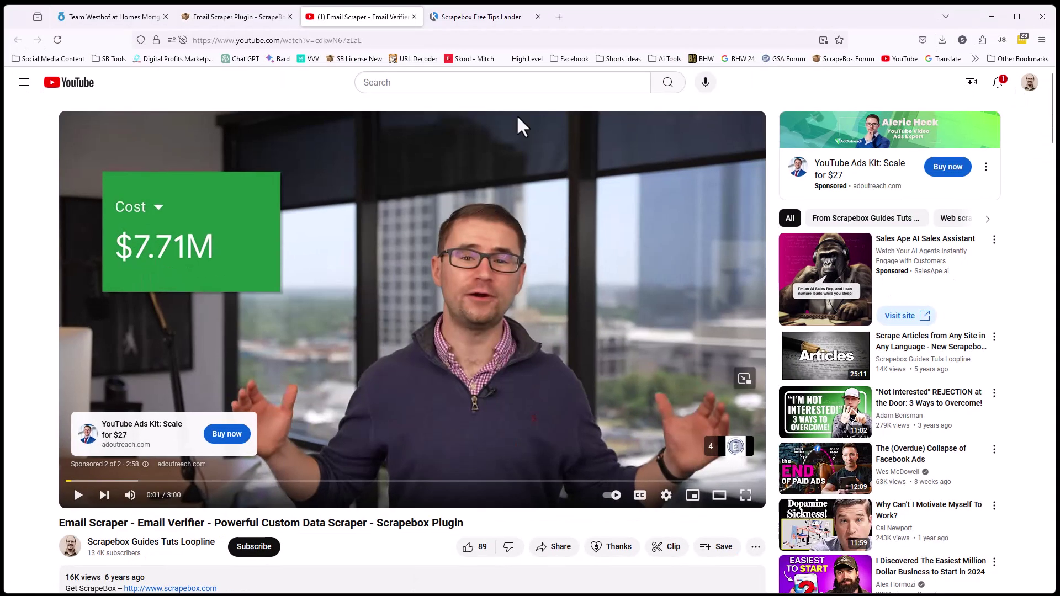
- Go to google.com and search for 'list of browser user agents'
click(441, 42)
text(google.com)
key(Return)
text(what is )
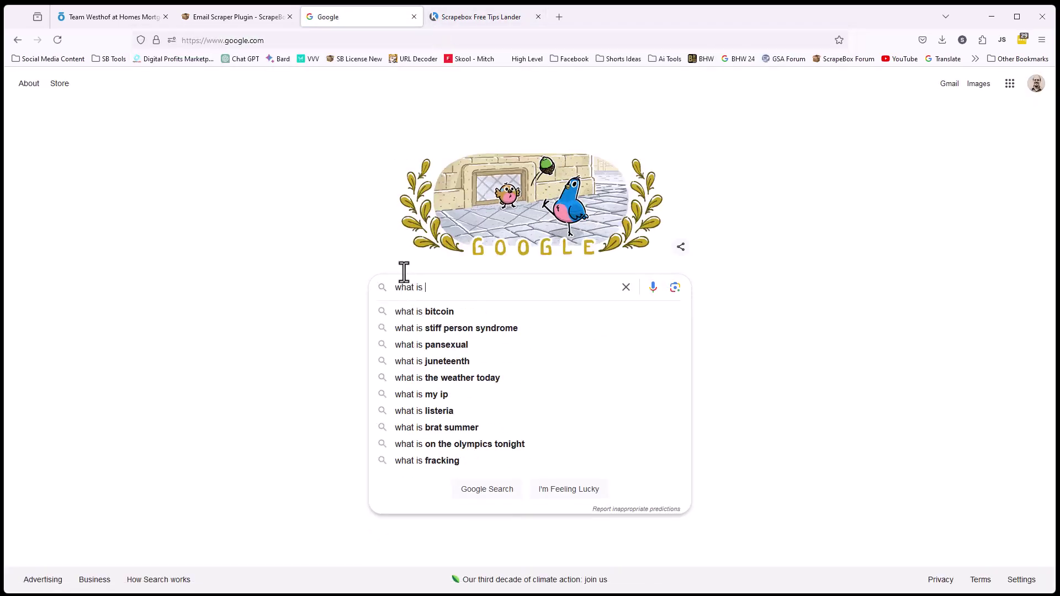
text(my useragent)
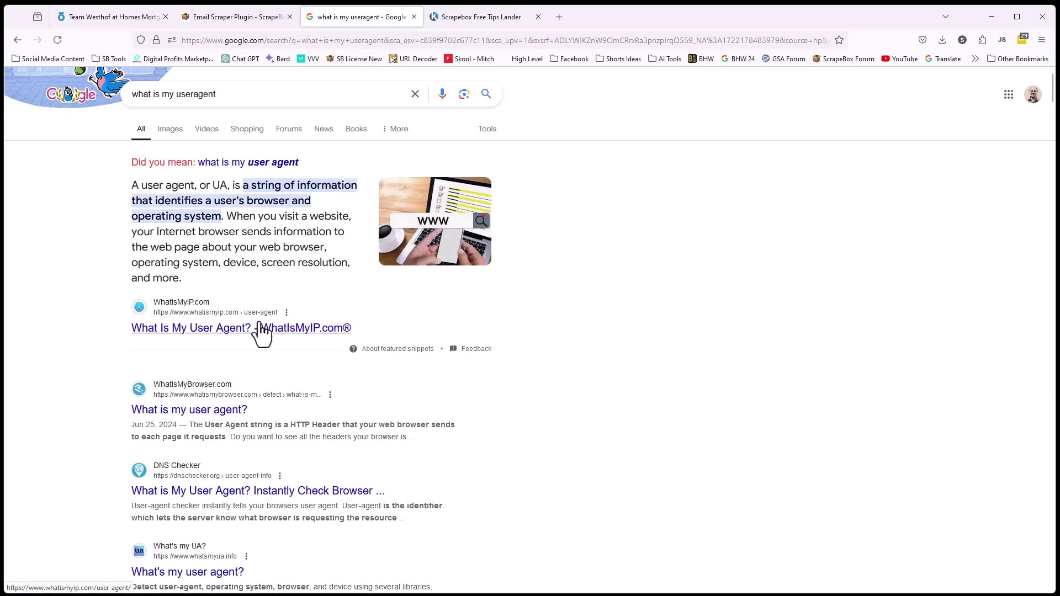
scroll(206, 331, down, 5)
scroll(205, 329, up, 5)
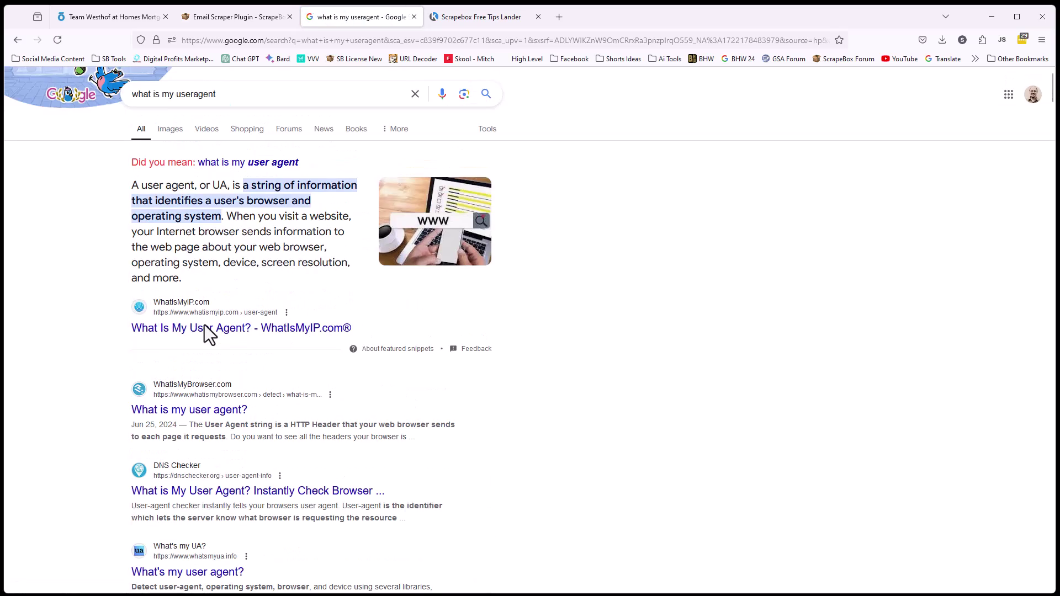
click(247, 95)
key(ctrl+a)
text(list of brow)
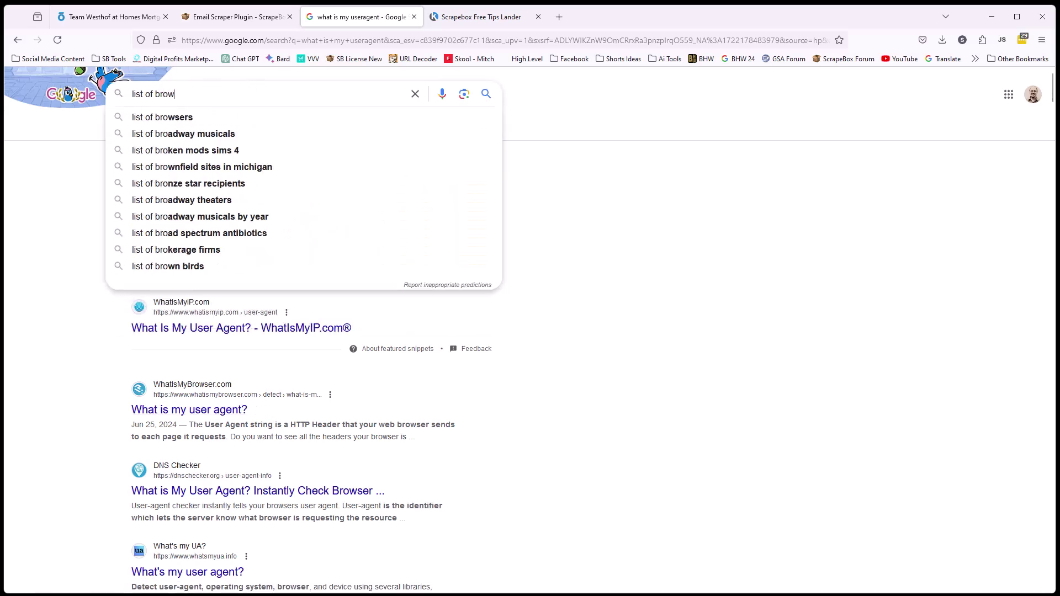
text(ser user agents)
key(Return)
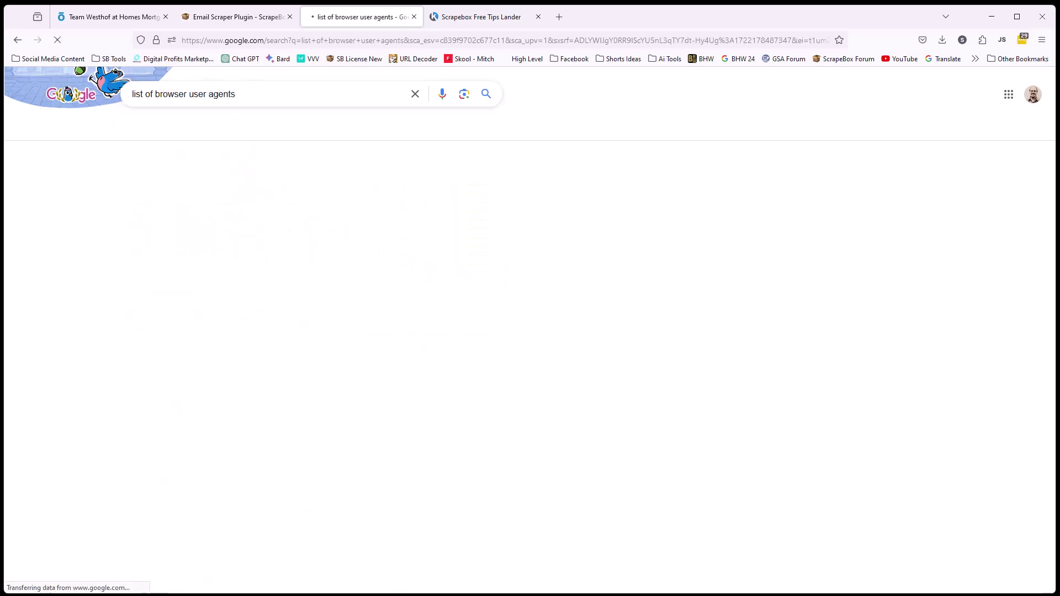
- Open WhatIsMyBrowser's Chrome user agents list and select the Windows 10 string
click(404, 206)
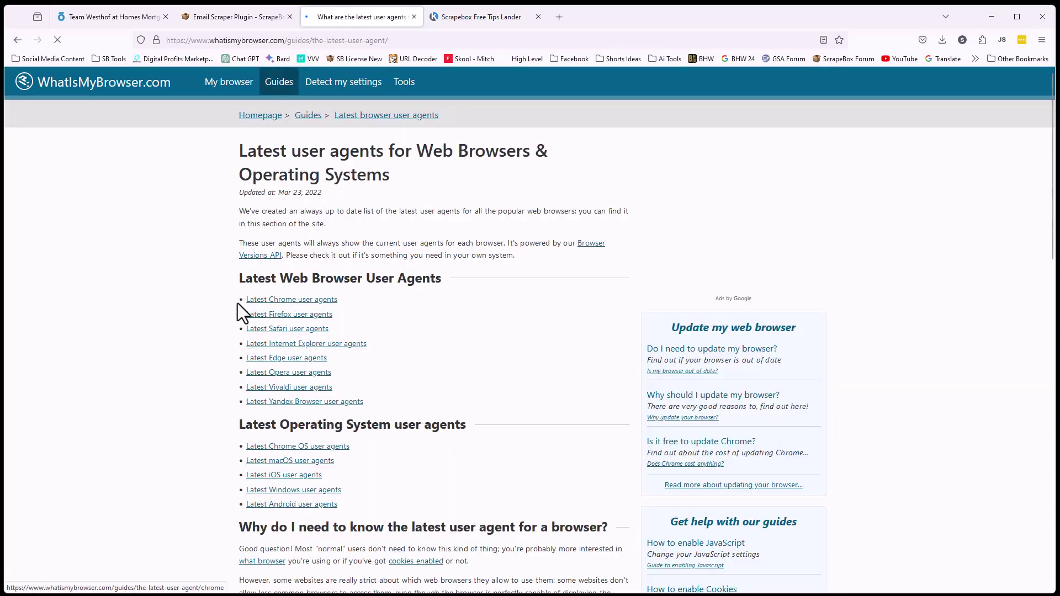
scroll(205, 302, down, 15)
scroll(205, 302, up, 15)
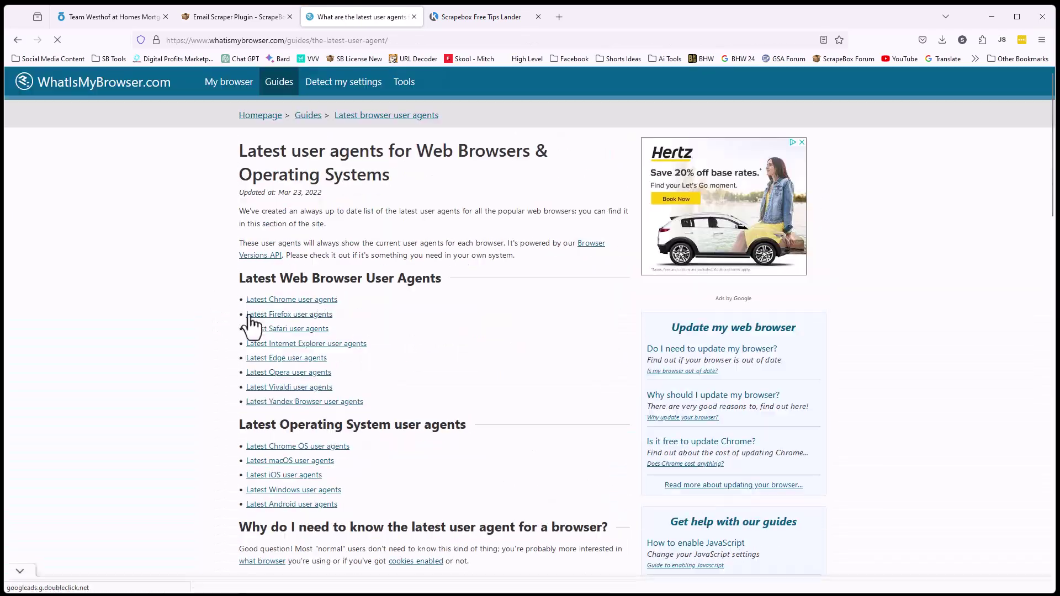
click(298, 301)
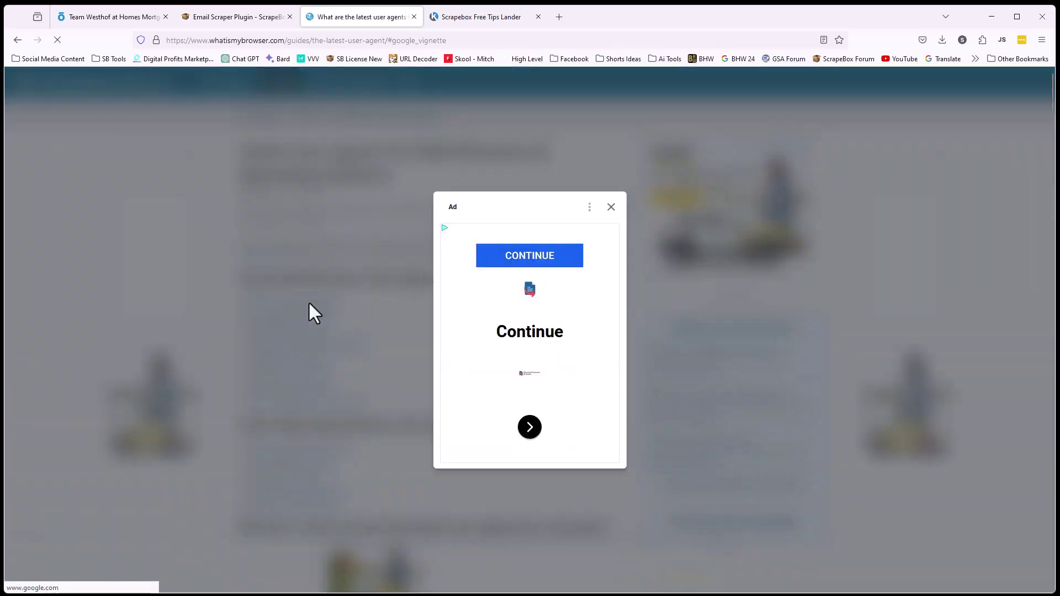
click(610, 208)
scroll(323, 295, down, 8)
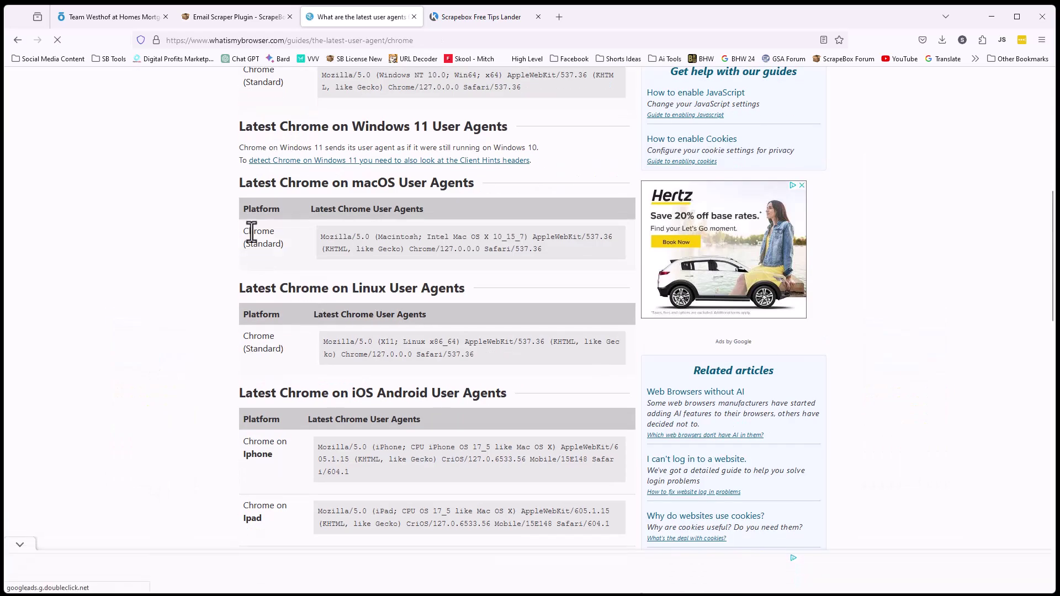
scroll(374, 245, down, 7)
scroll(378, 245, up, 12)
scroll(378, 245, up, 2)
scroll(370, 271, down, 5)
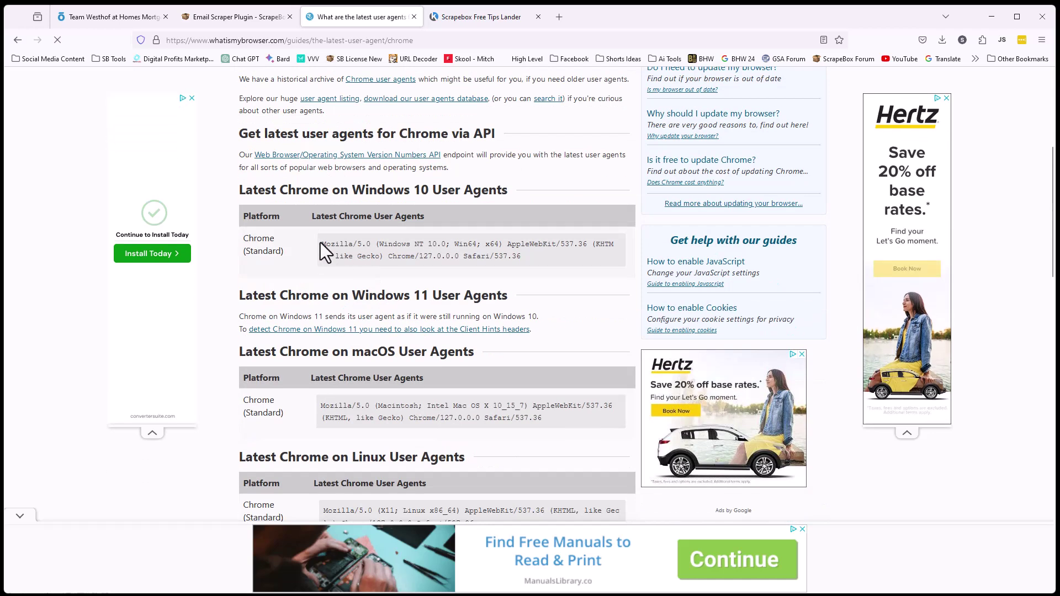
drag(320, 242, 563, 270)
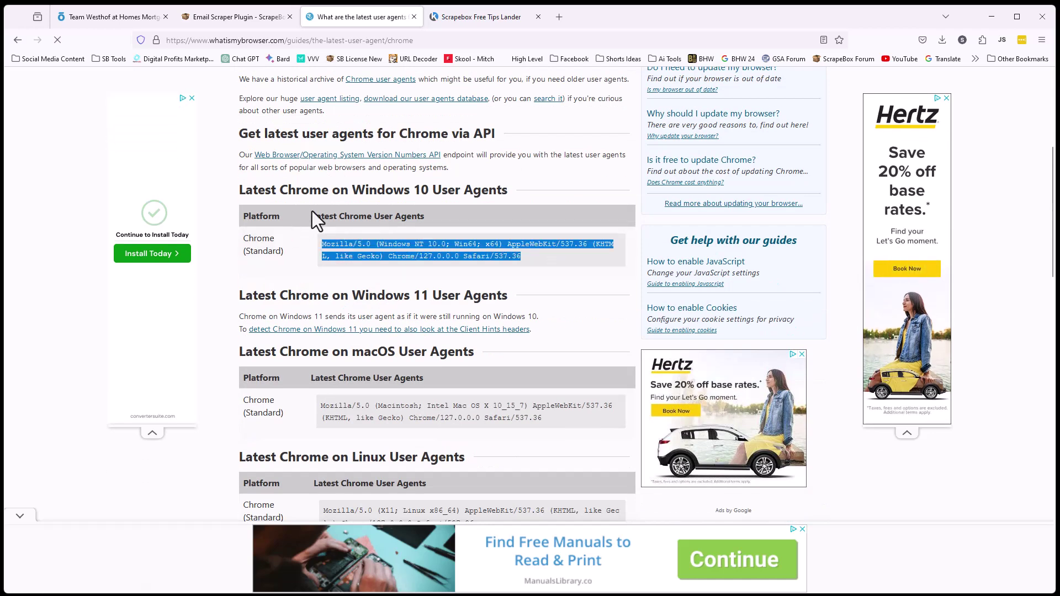
- Go back to the Google results and close the search tab
click(19, 40)
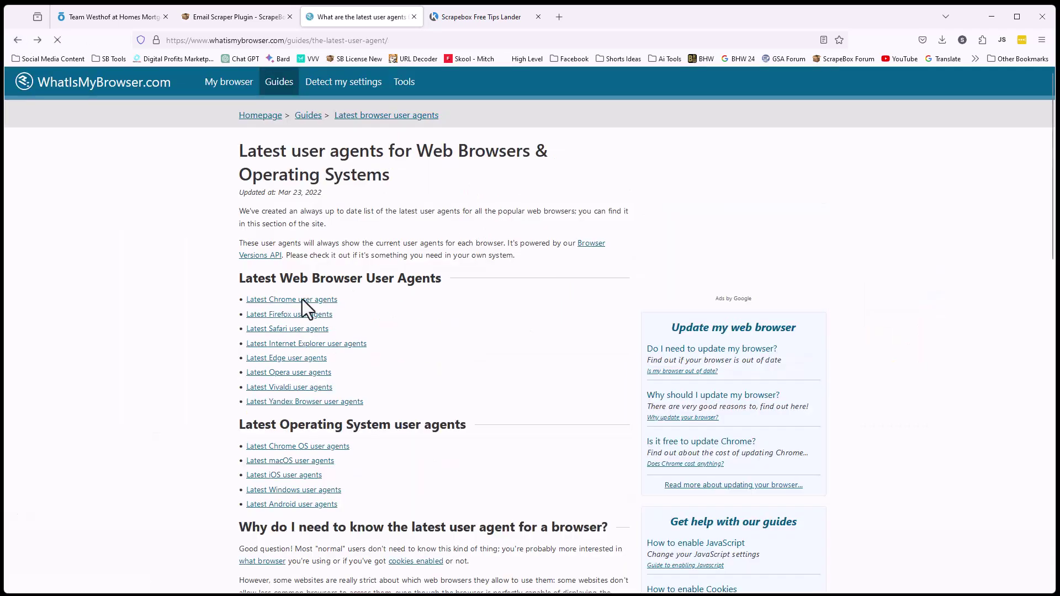
click(18, 40)
click(414, 16)
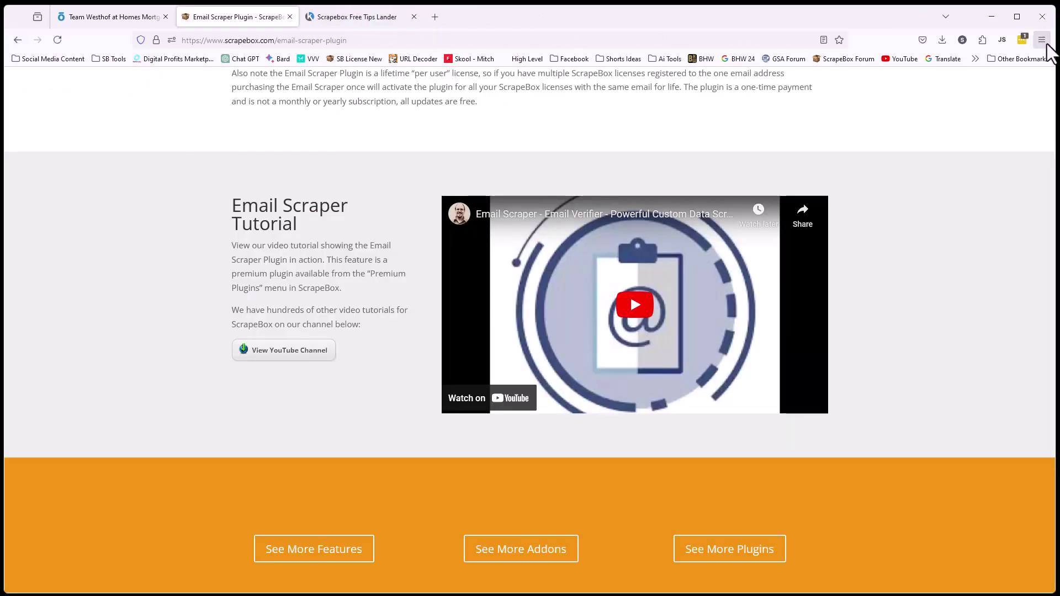
- Back in ScrapeBox, select the custom useragent string and enter 'about' in Remove urls containing
click(991, 17)
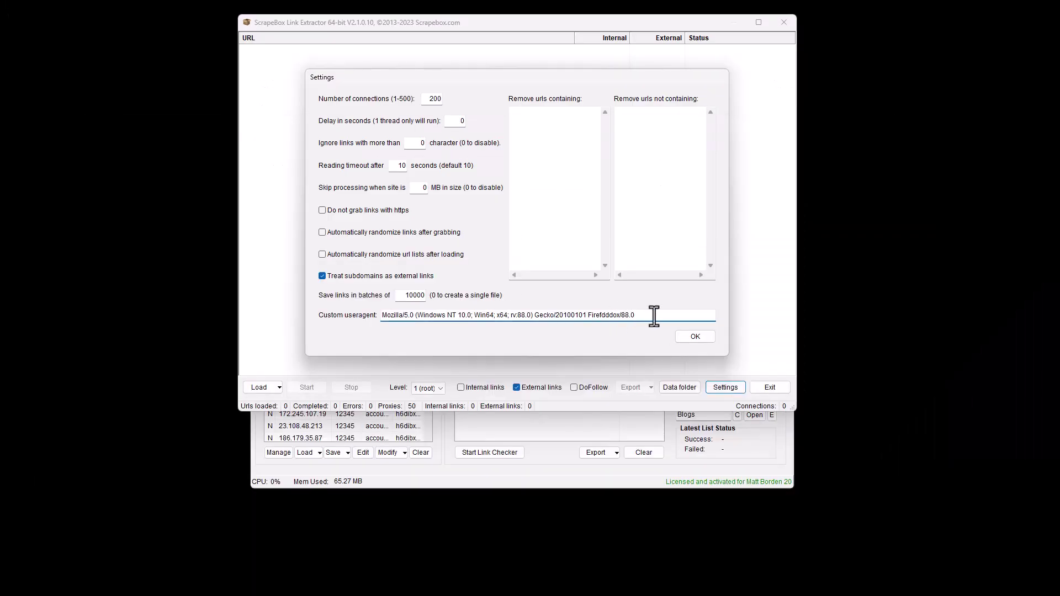
drag(653, 316, 243, 324)
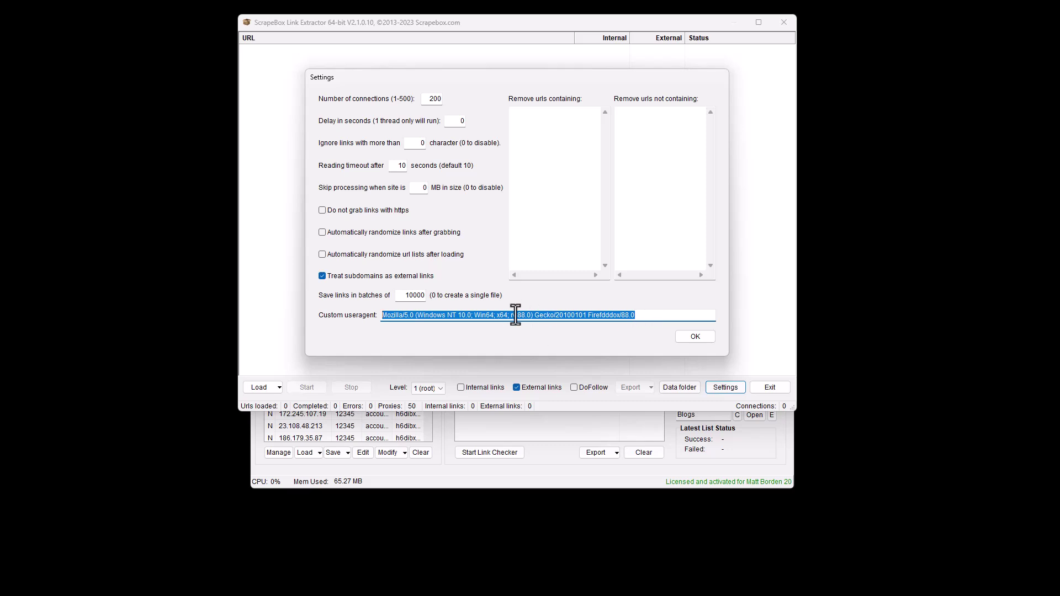
click(548, 127)
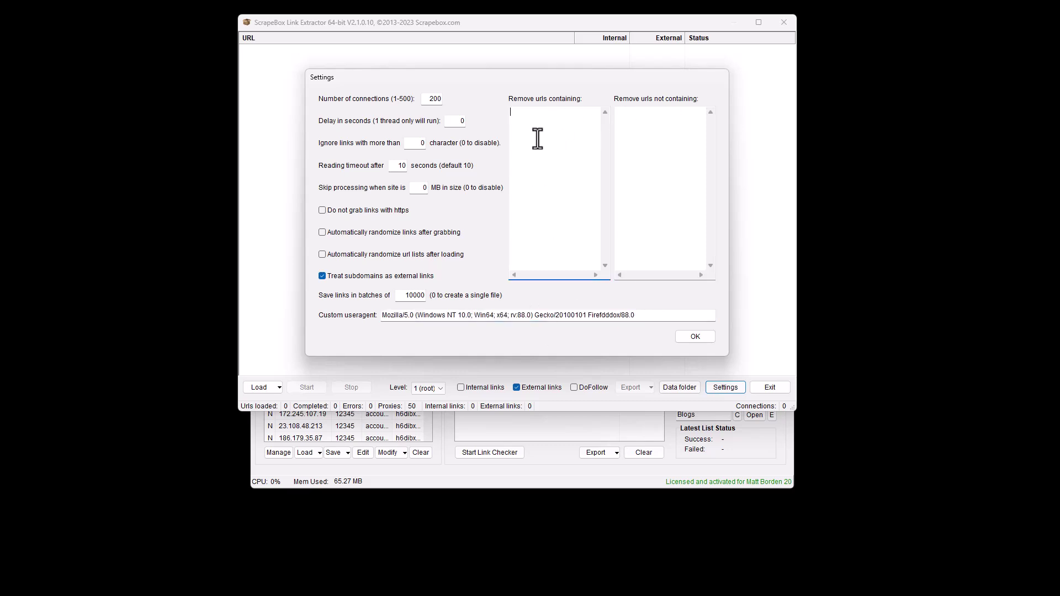
click(620, 151)
click(562, 143)
click(646, 133)
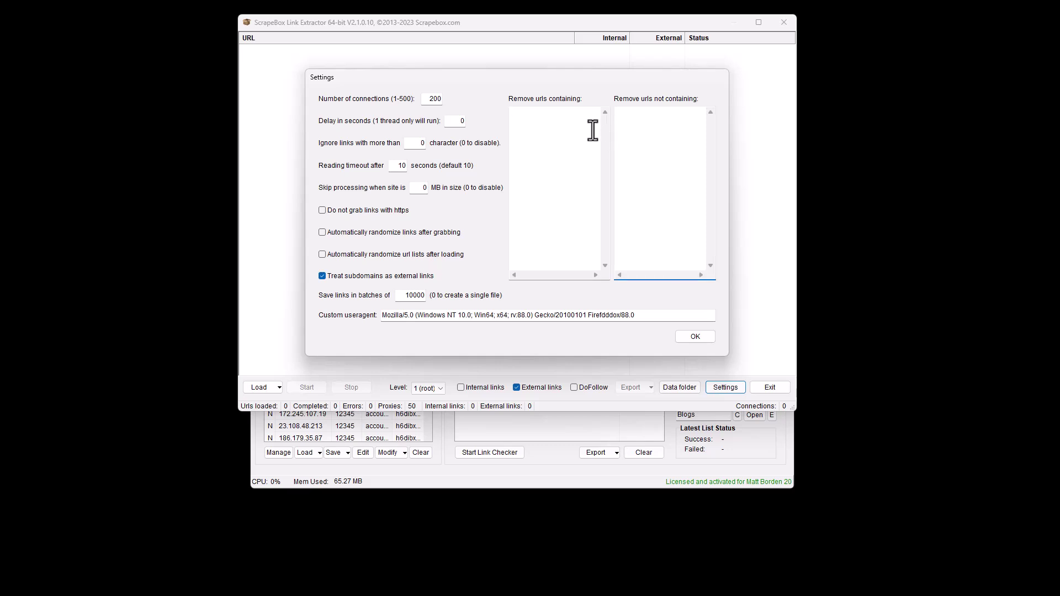
click(565, 128)
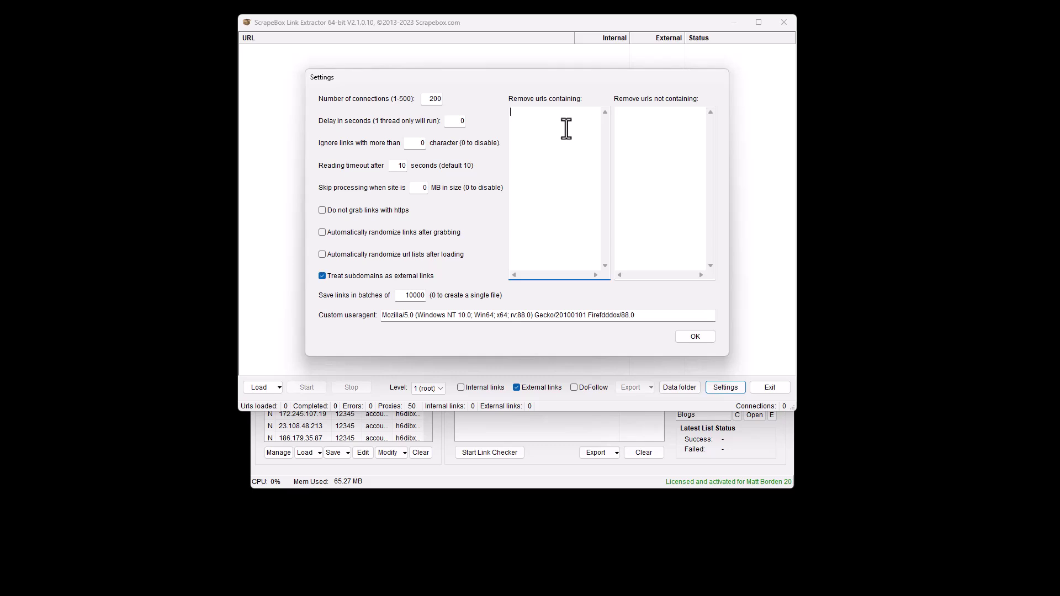
text(about)
- Bring the scrapebox.com Email Scraper Plugin page in Firefox back to the front
click(433, 552)
scroll(477, 419, down, 3)
scroll(486, 416, up, 15)
scroll(486, 411, down, 18)
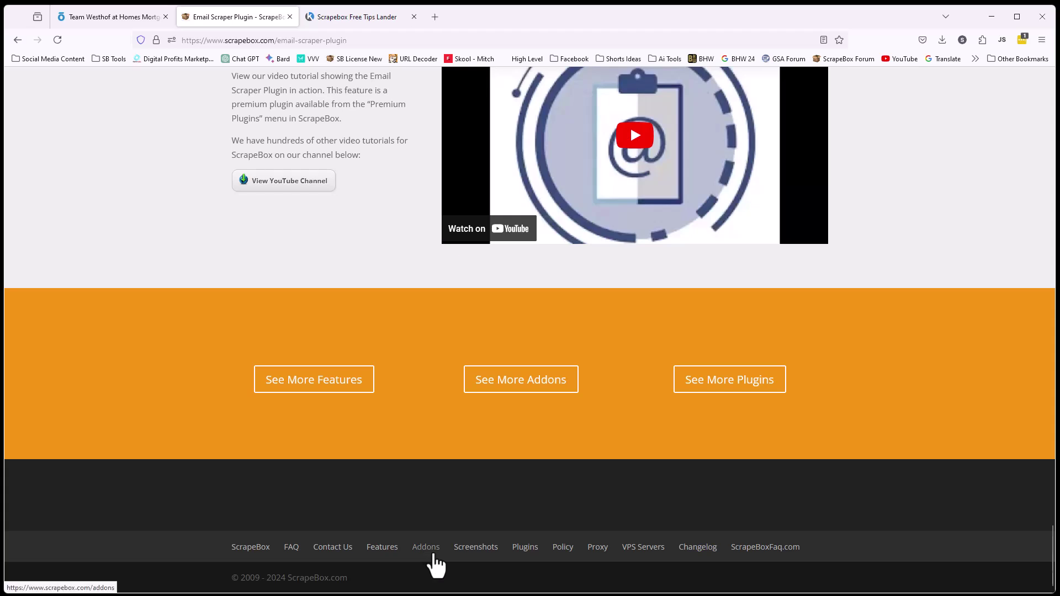
- Open the scrapebox.com Policy page, then replace 'about' with 'policy' in Remove urls containing
click(563, 551)
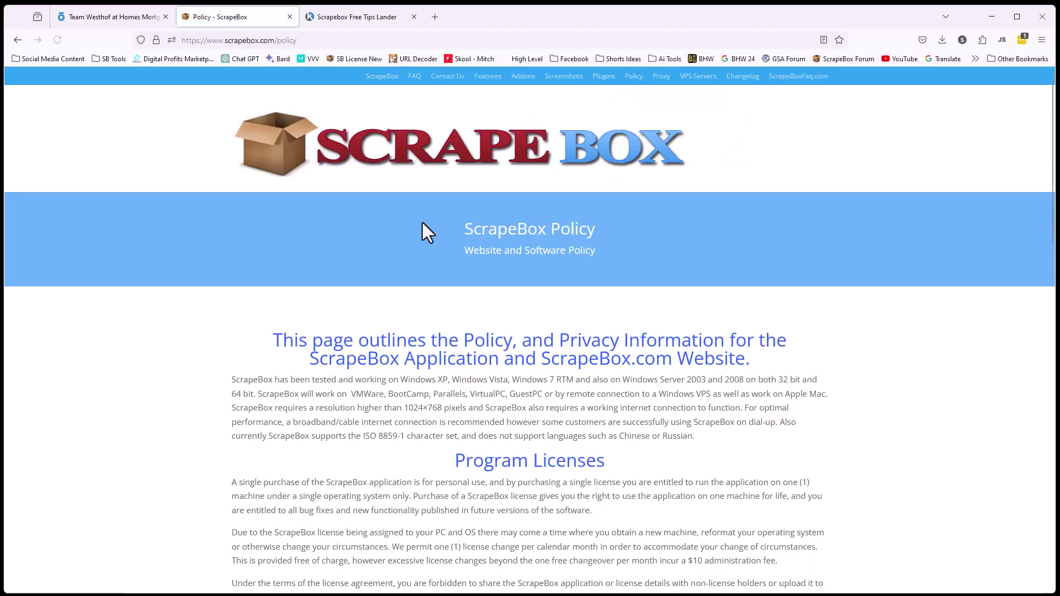
double_click(292, 41)
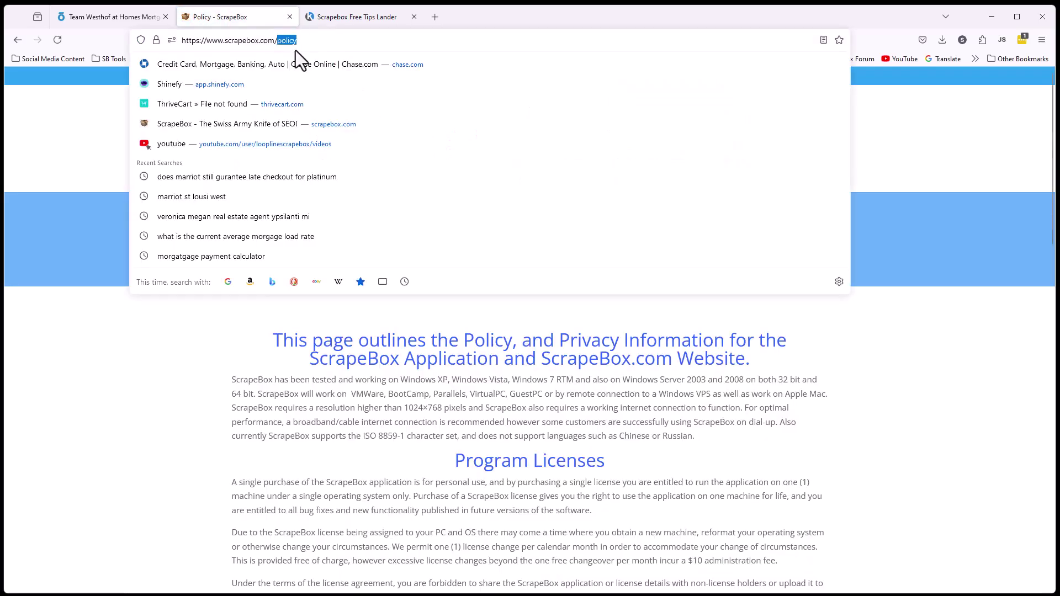
click(989, 17)
double_click(522, 113)
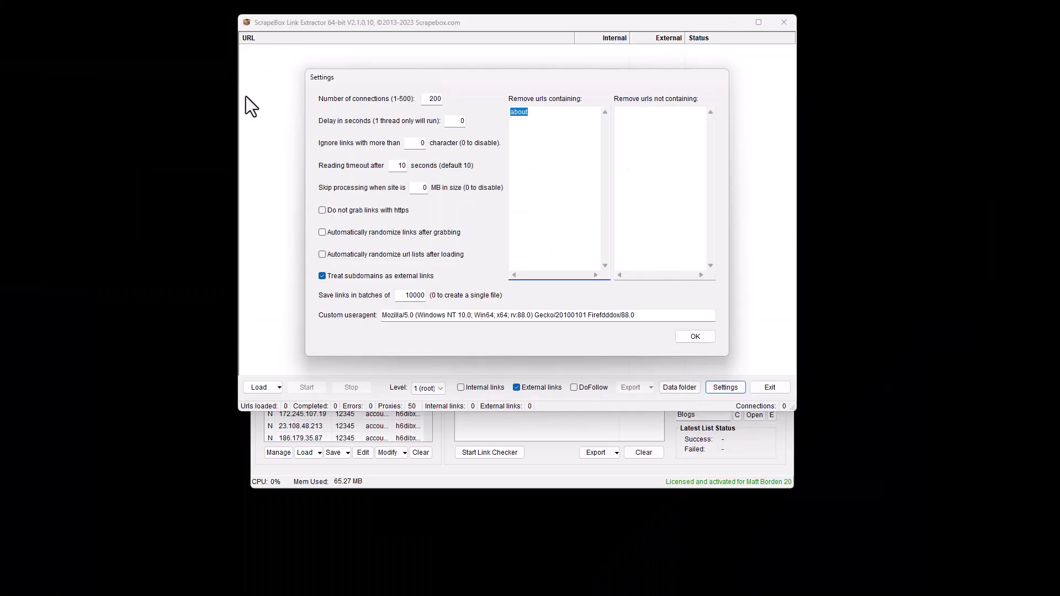
text(policy)
- Delete 'policy' from the exclusion filter and type a partial 'contact' entry in Remove urls not containing
click(668, 132)
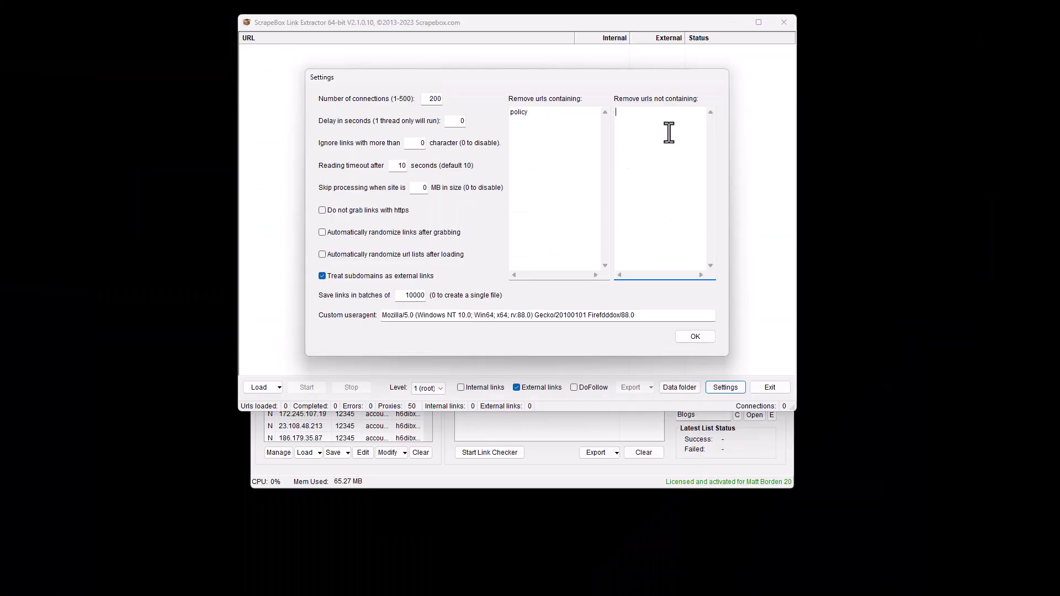
double_click(580, 111)
key(BackSpace)
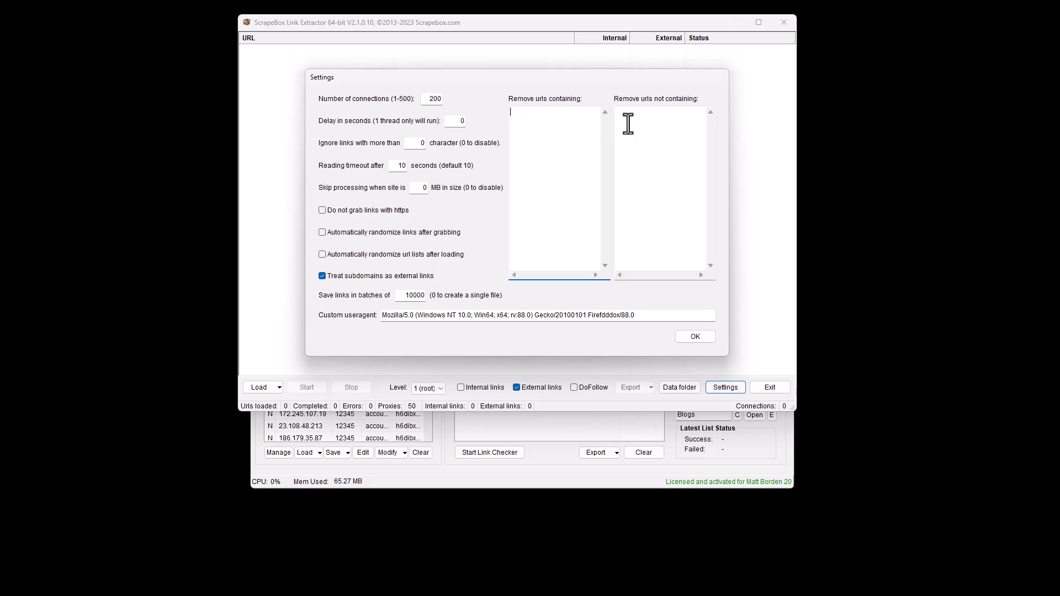
click(671, 127)
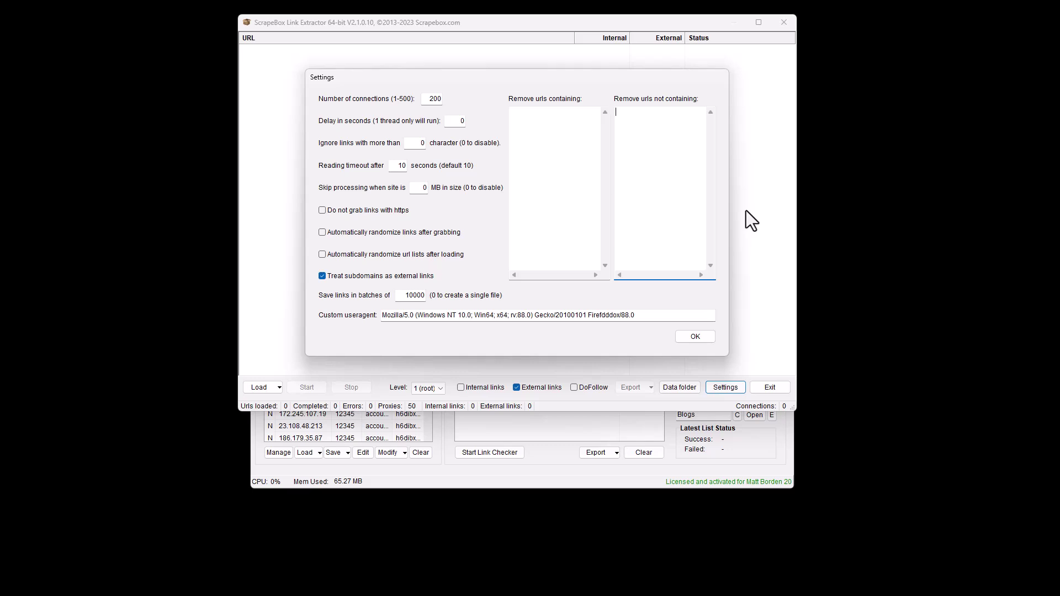
text(contacc)
key(BackSpace)
key(BackSpace)
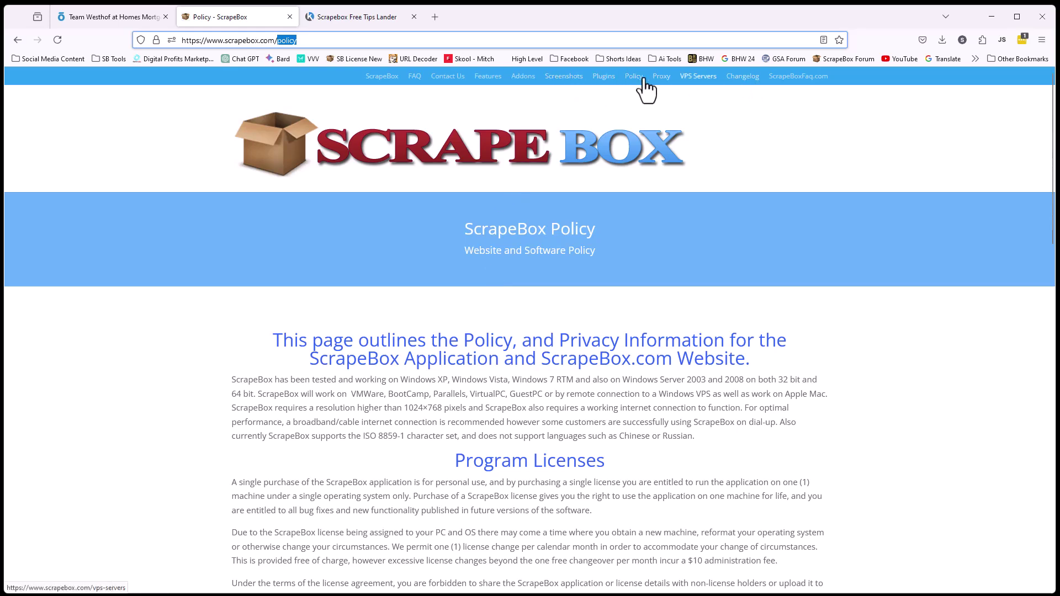
- Visit scrapebox.com's Contact Us and Addons pages, checking each page address
click(447, 77)
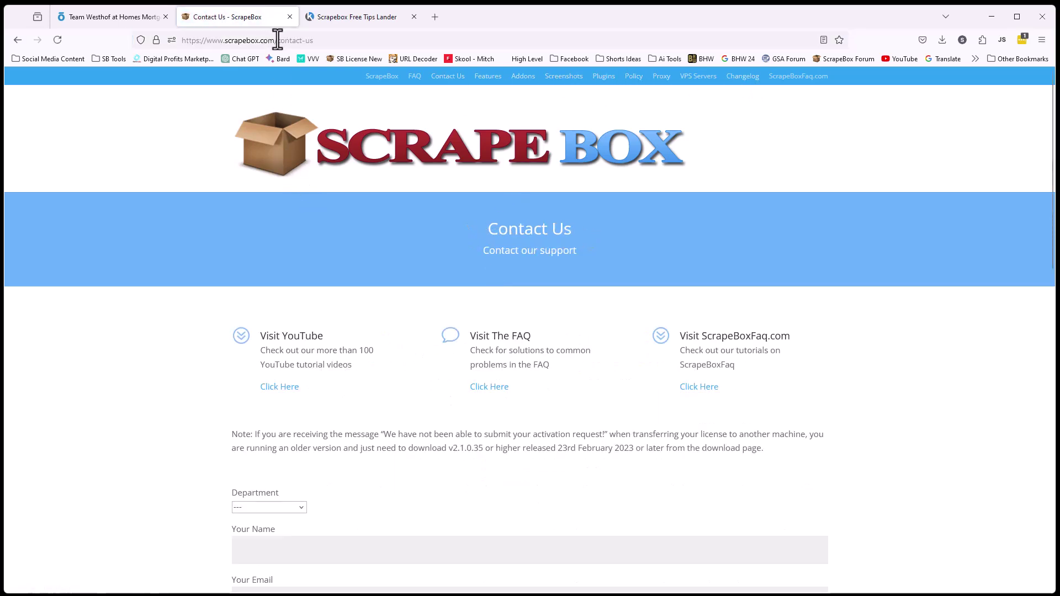
click(278, 39)
drag(277, 40, 301, 40)
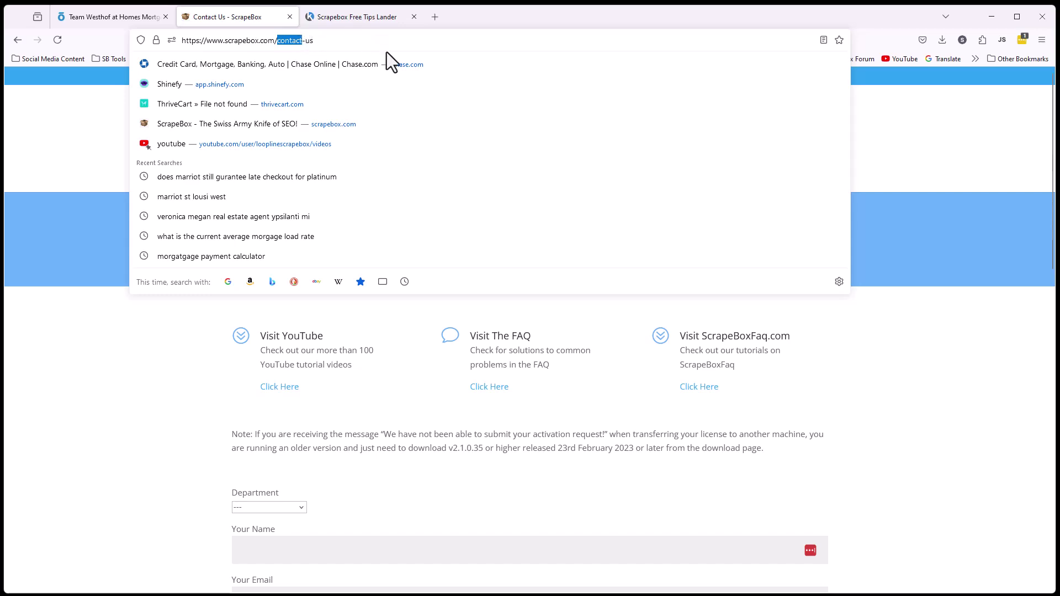
click(14, 389)
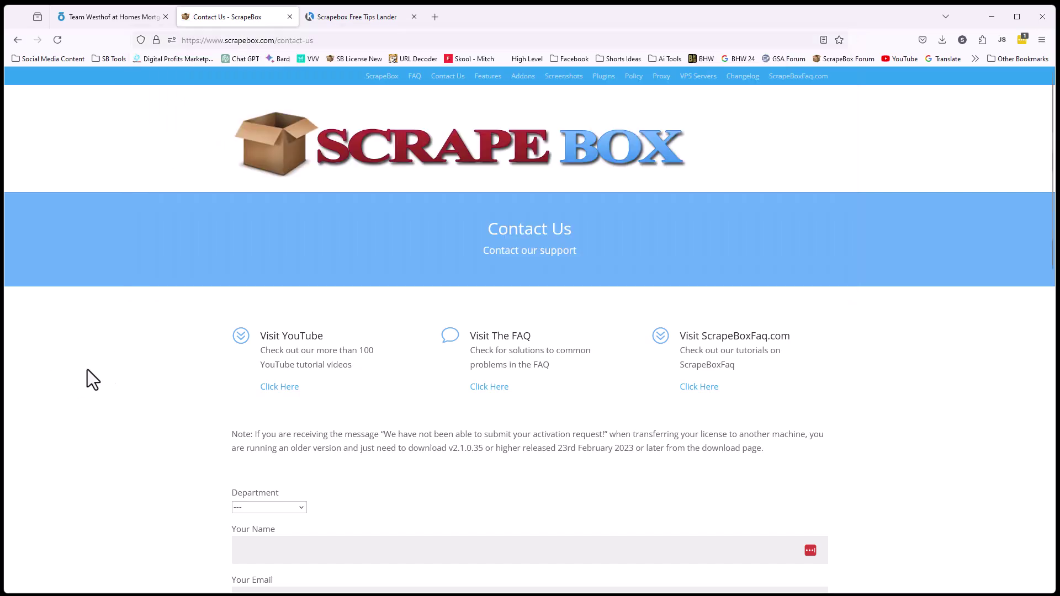
click(521, 77)
click(338, 40)
drag(302, 41, 277, 40)
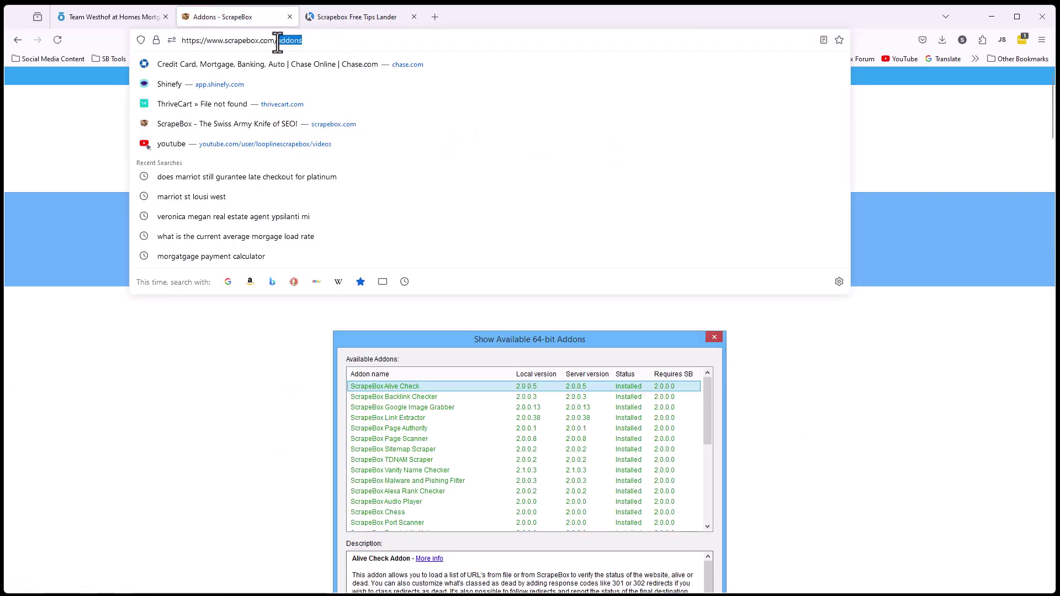
click(229, 371)
- Delete the contact entry from Remove urls not containing and confirm the extractor settings
click(991, 17)
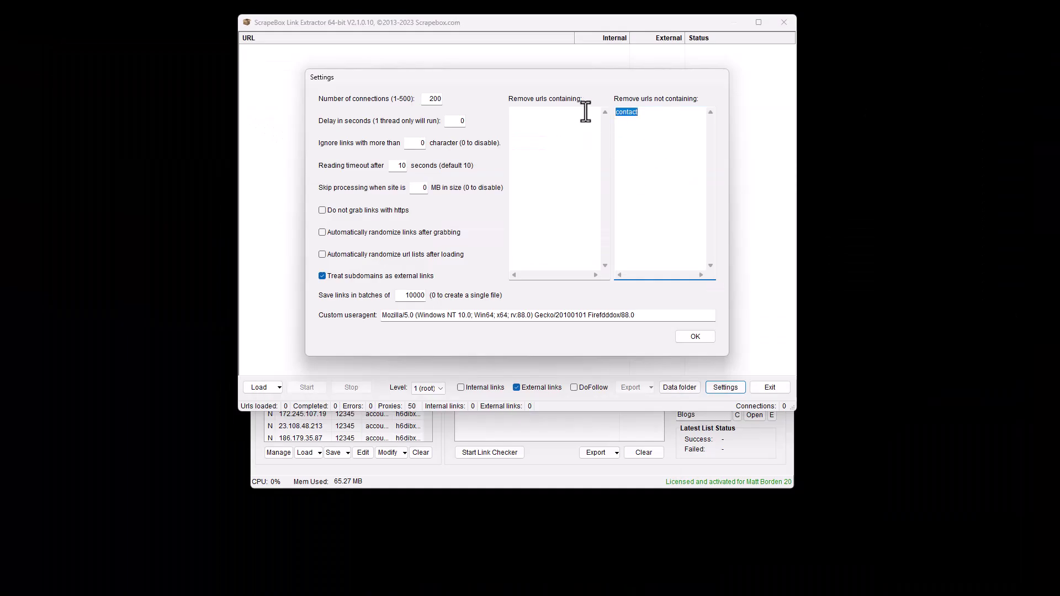
key(Delete)
click(694, 338)
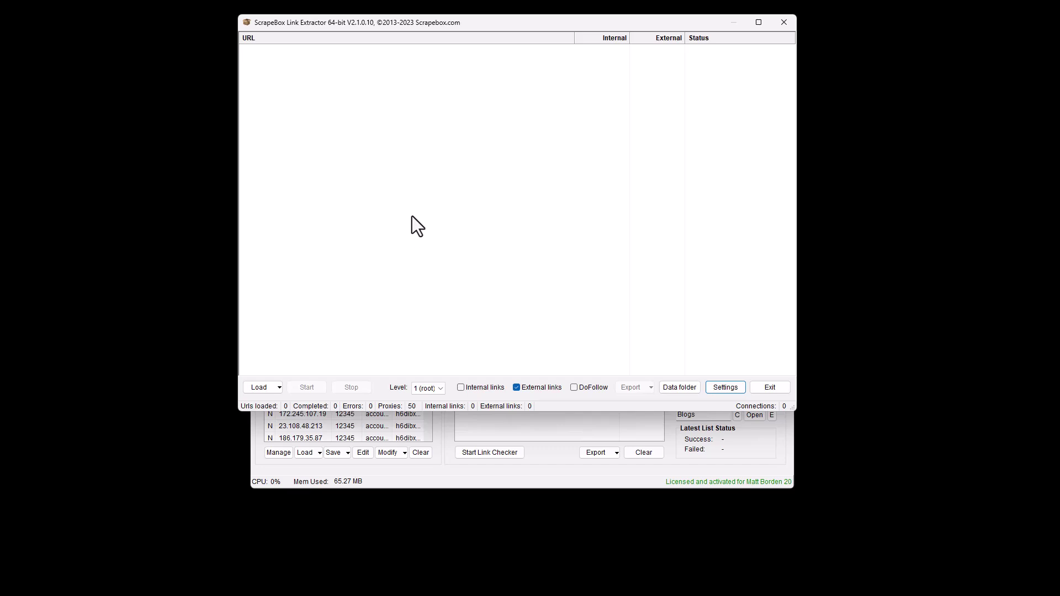
- Close the Link Extractor and bring Firefox with the Addons page back
click(784, 22)
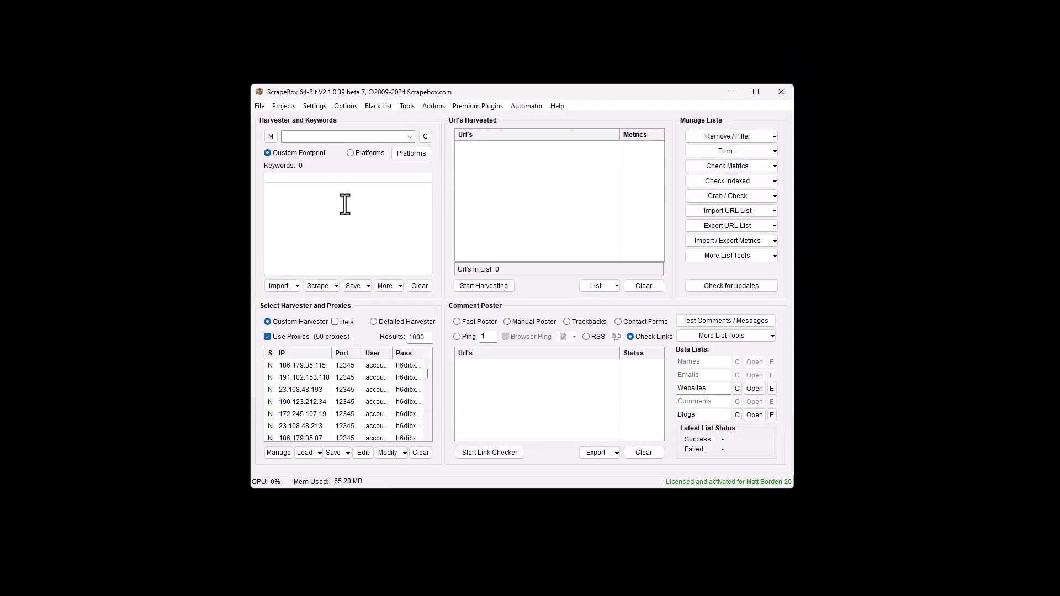
text(tt)
mouse_move(447, 588)
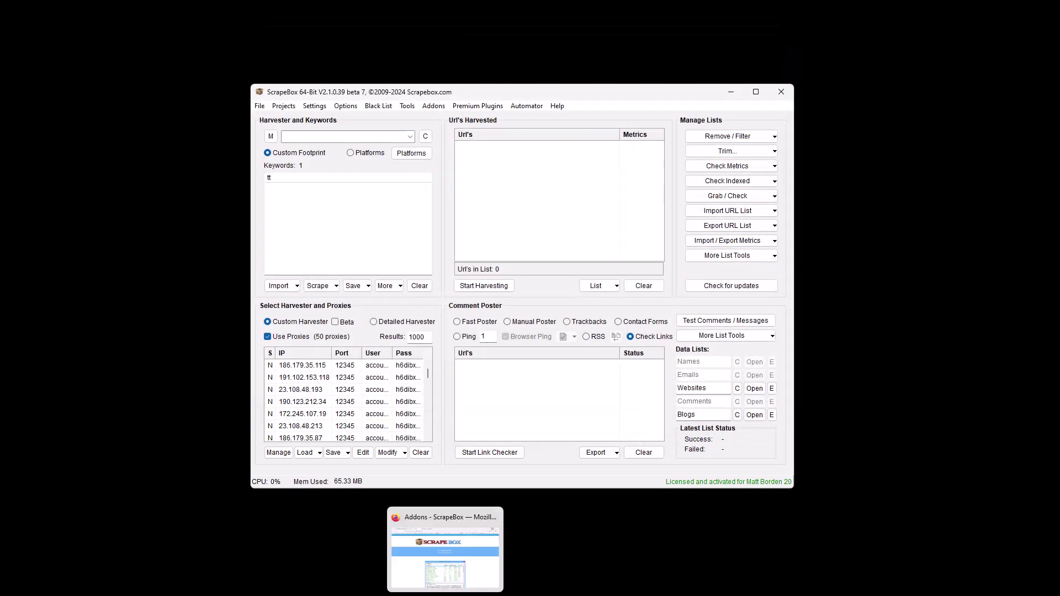
click(441, 551)
- Reload the Addons page, go to the ScrapeBox home page, and select its address
click(311, 40)
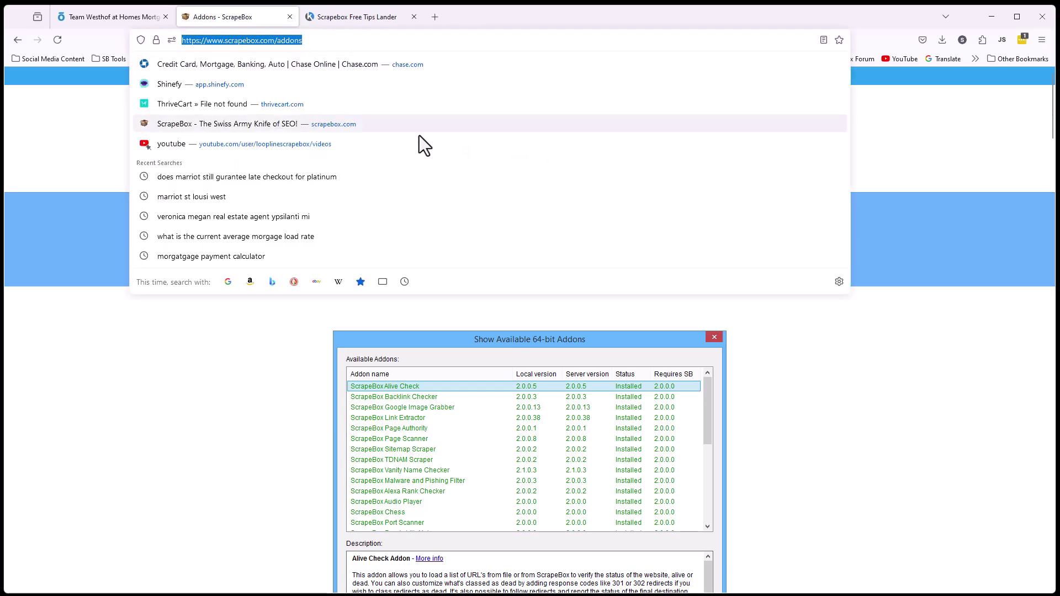
click(57, 40)
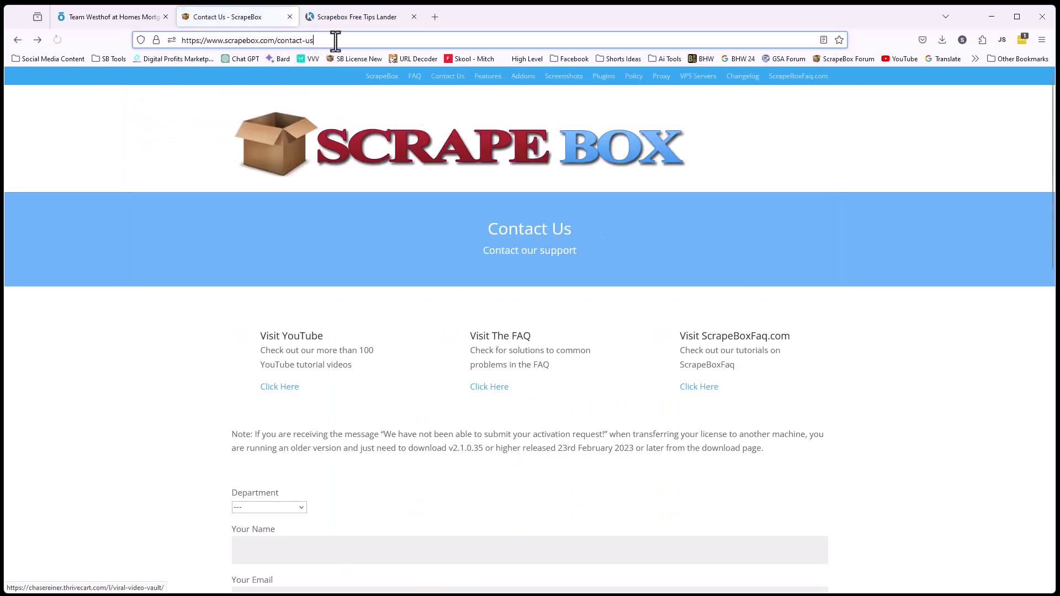
click(325, 149)
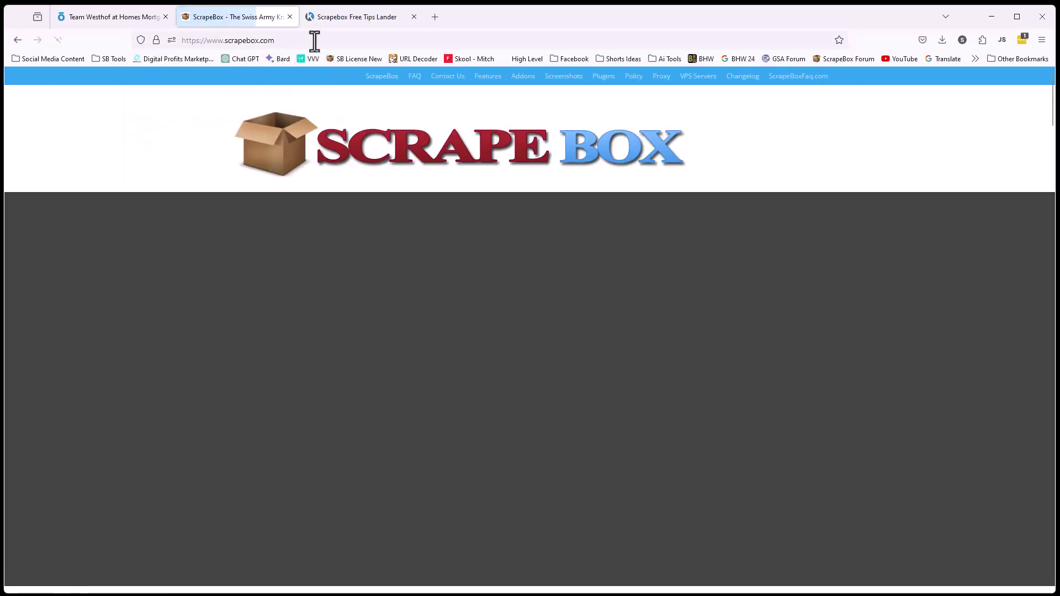
click(320, 41)
key(ctrl+c)
click(987, 15)
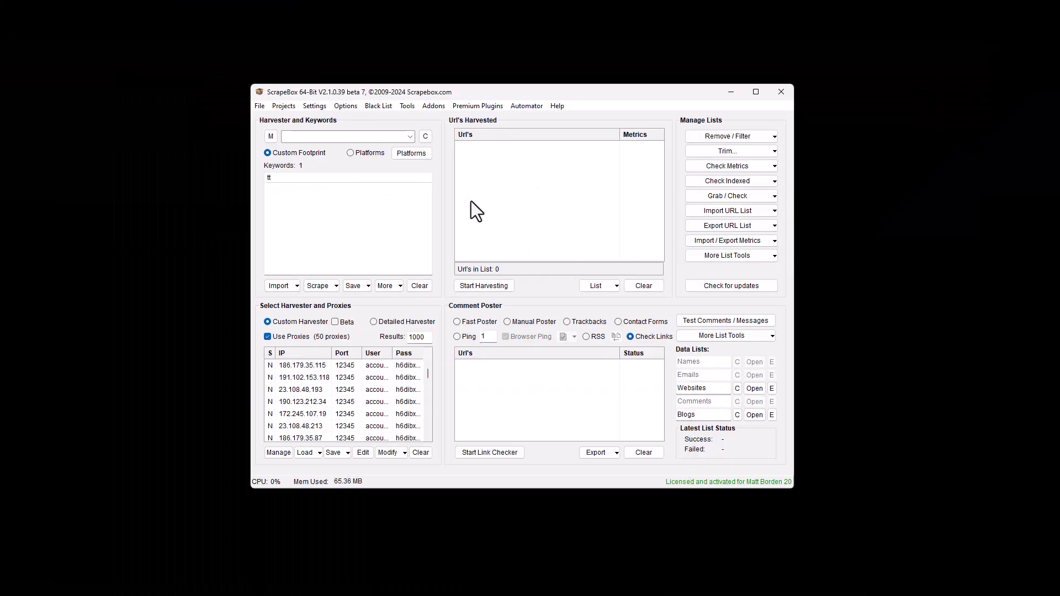
right_click(525, 190)
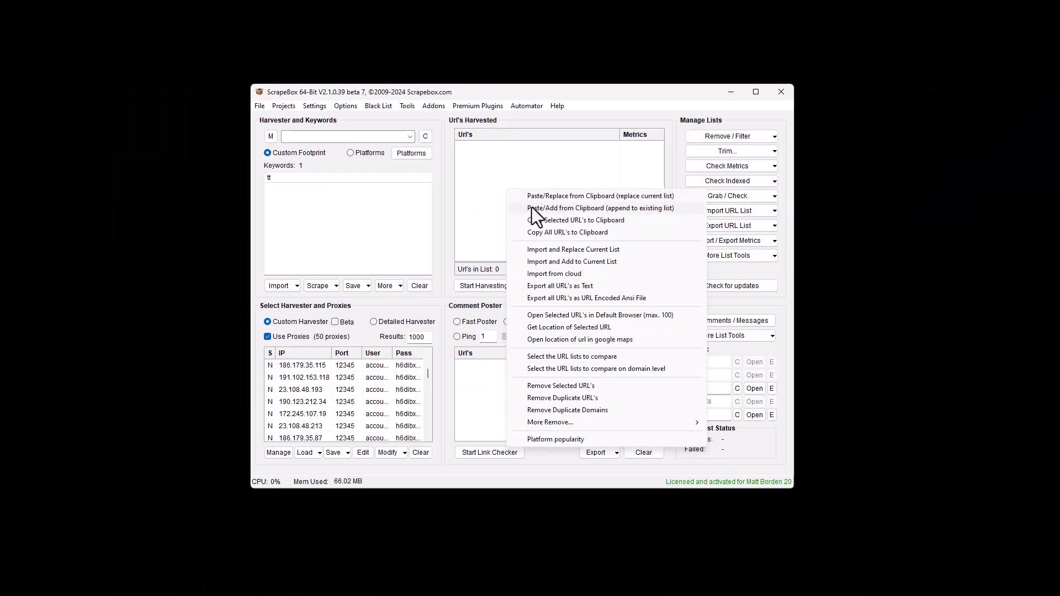
click(532, 207)
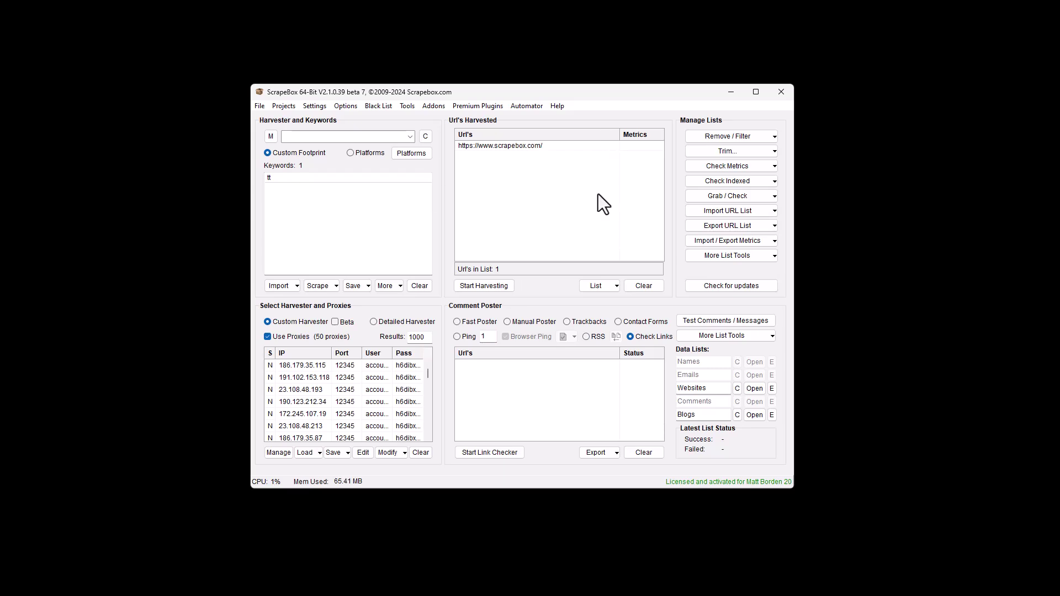
click(434, 106)
click(484, 367)
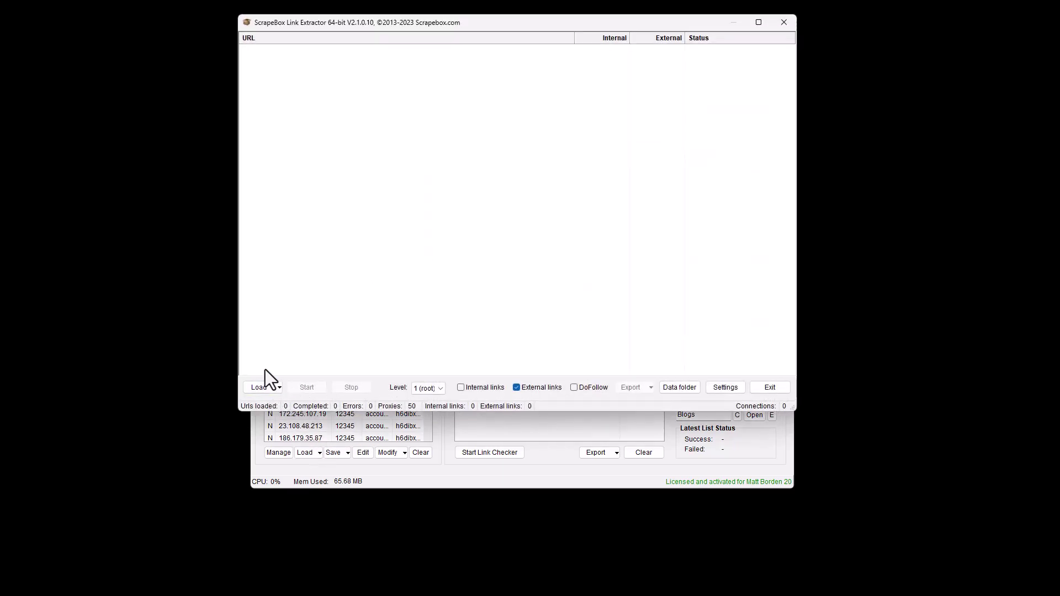
- Load the harvested scrapebox.com URL, include internal links, and crawl it for 17 internal and 6 external links
click(267, 389)
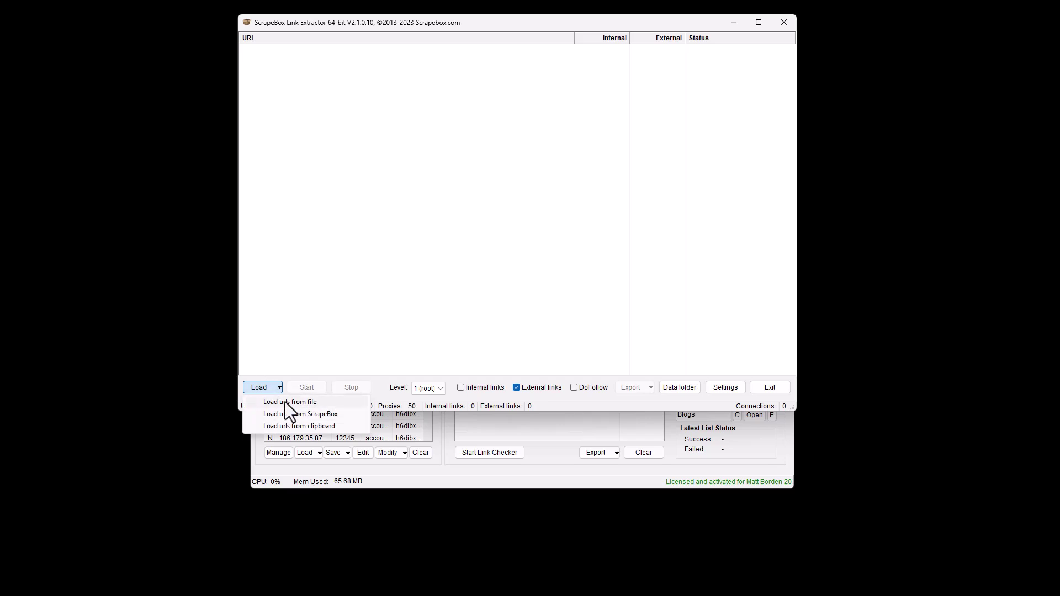
click(306, 413)
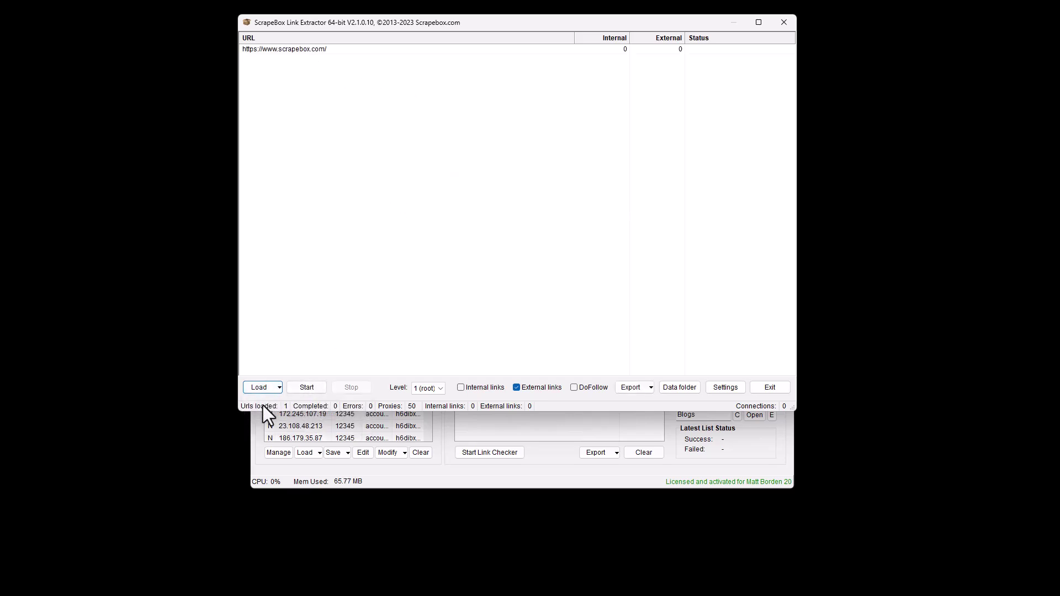
click(262, 388)
click(275, 424)
click(472, 386)
click(309, 390)
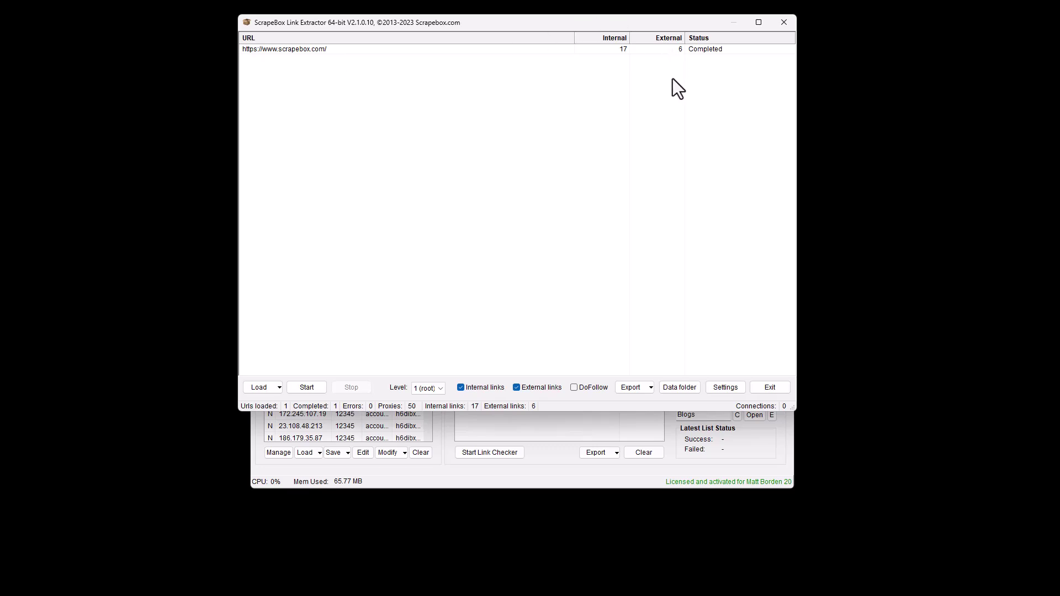
- Open the results file 20240728_105712_1.txt from the LinkExtractorData folder in Notepad
click(665, 388)
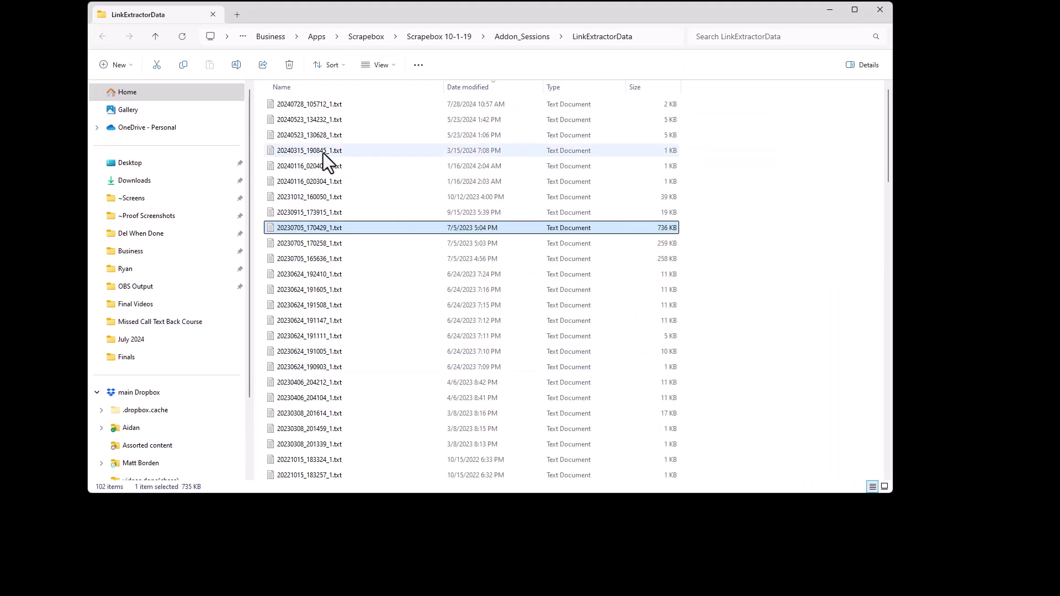
click(319, 105)
double_click(319, 105)
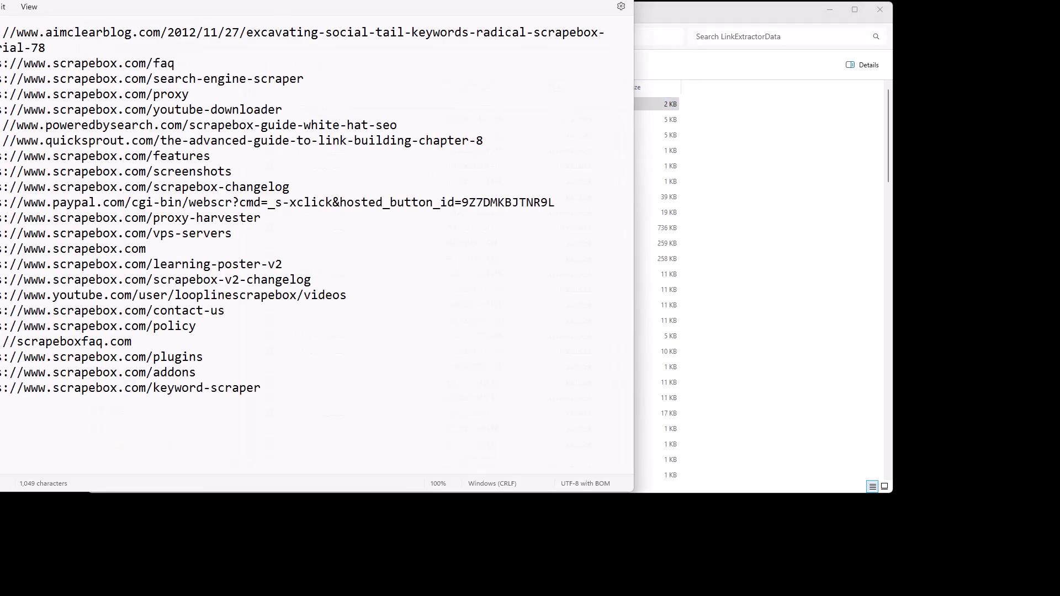
drag(351, 11, 405, 20)
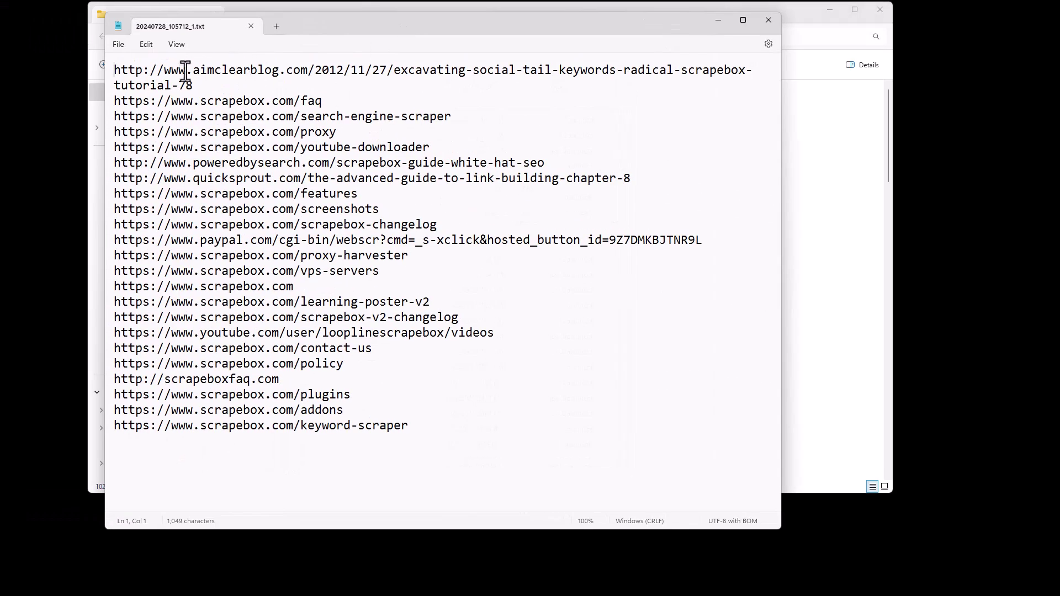
- Review the extracted links (aimclearblog, scrapebox.com, paypal, scrapeboxfaq.com), then close Notepad and return to the extractor
click(207, 87)
drag(207, 87, 62, 68)
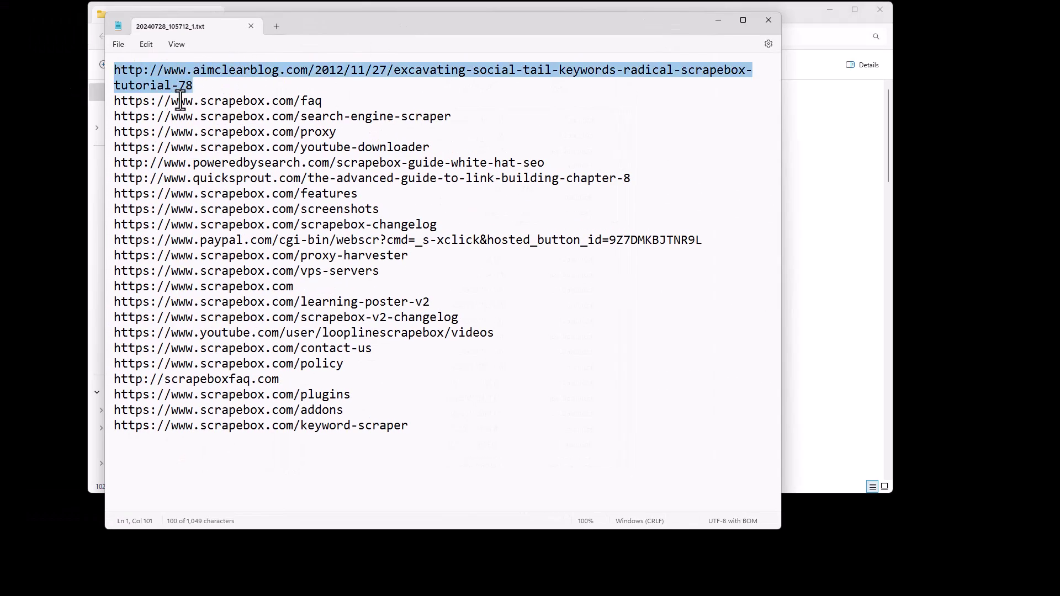
click(116, 102)
drag(115, 102, 475, 237)
click(425, 240)
drag(699, 246, 78, 240)
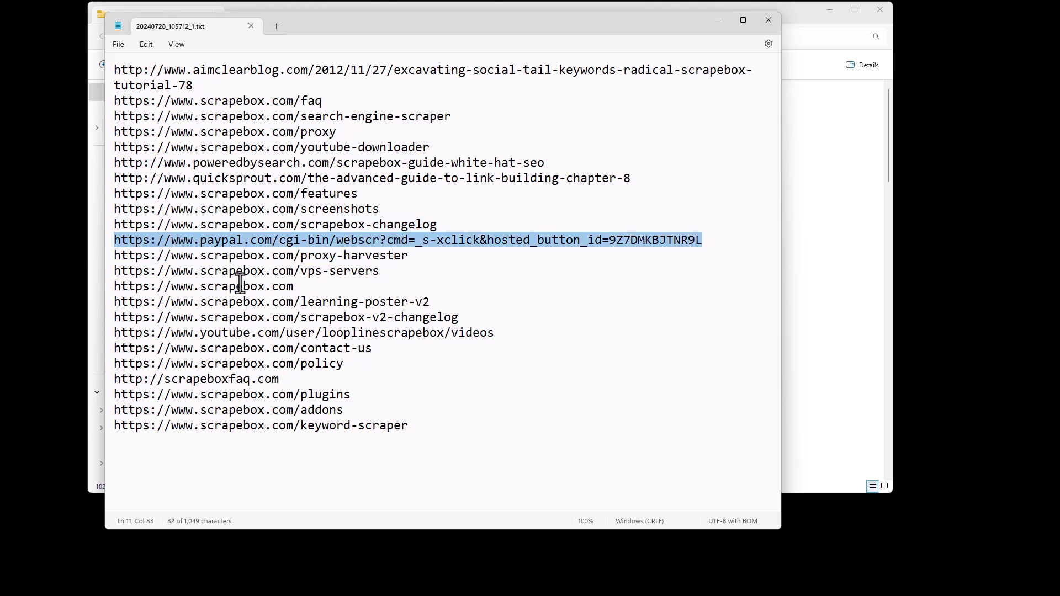
click(498, 332)
drag(498, 332, 83, 339)
drag(285, 379, 111, 381)
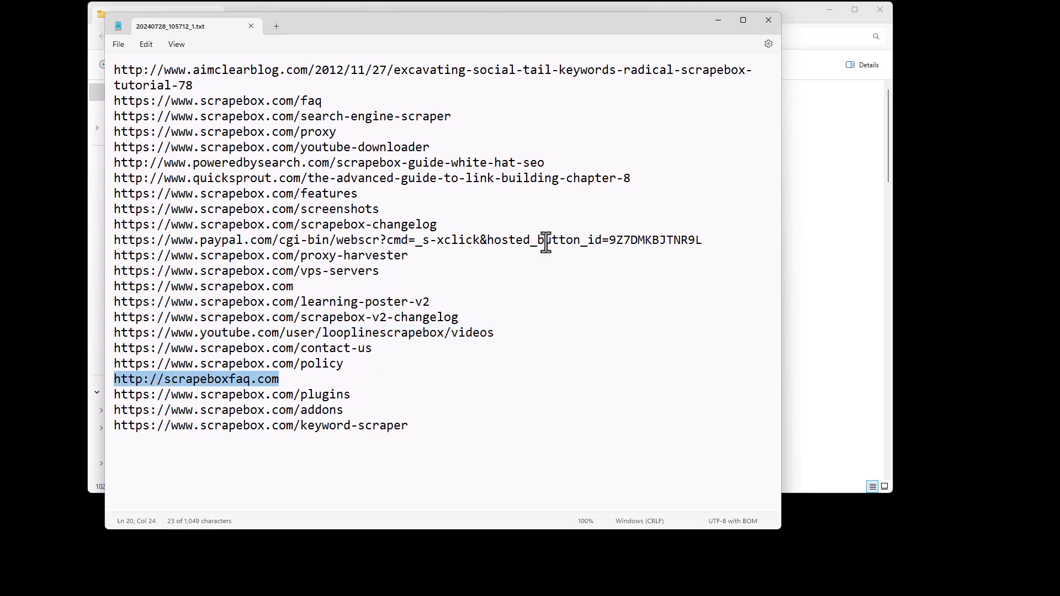
click(768, 21)
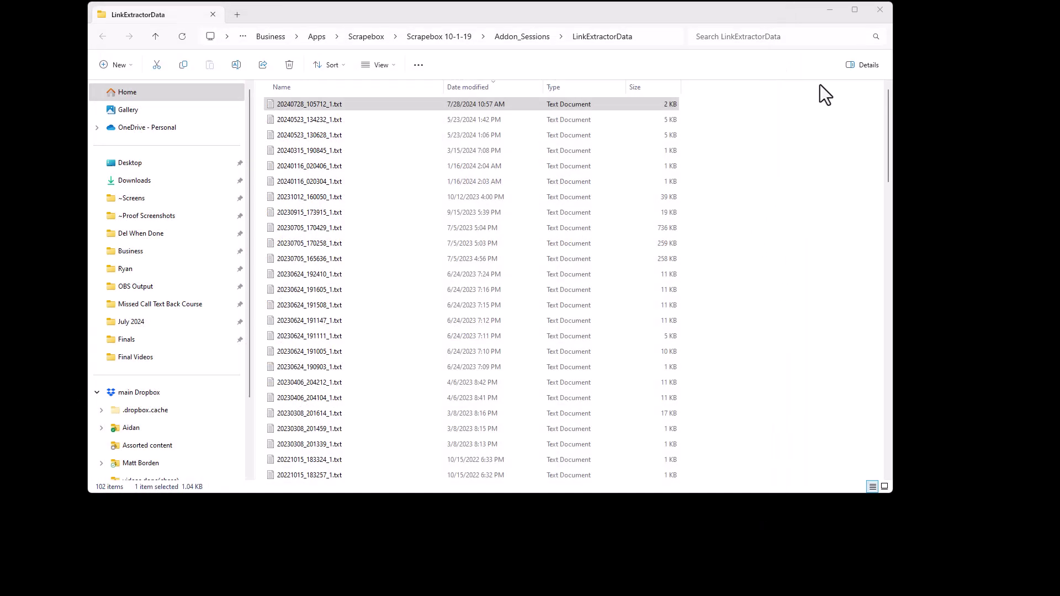
key(alt+Tab)
- Show the export options for the scrapebox.com crawl result
click(640, 389)
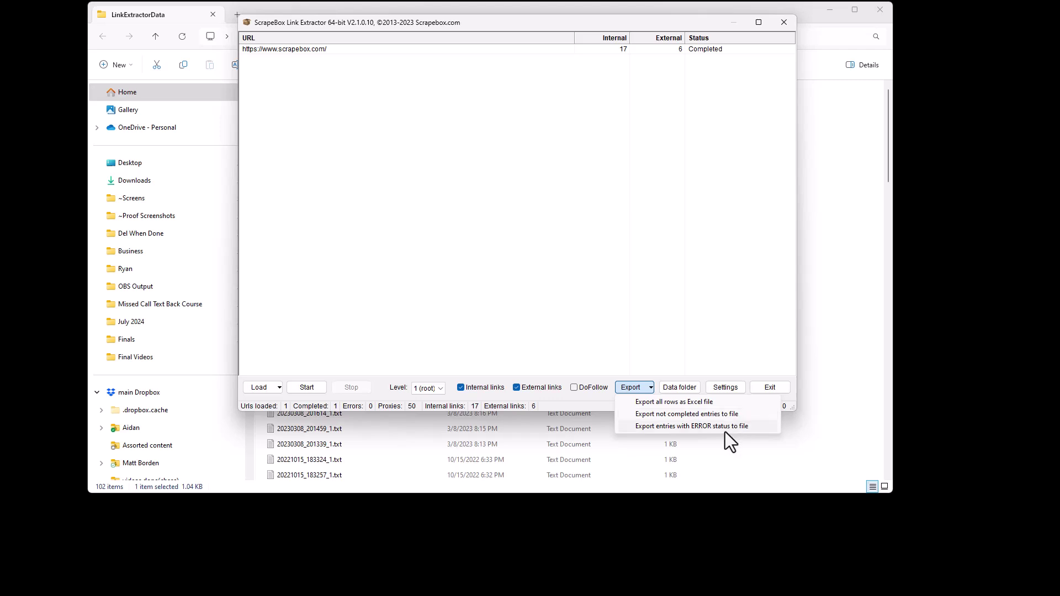
- Set crawl depth to 5 level and re-crawl scrapebox.com: 25 URLs, 91 internal, 34 external links
click(549, 297)
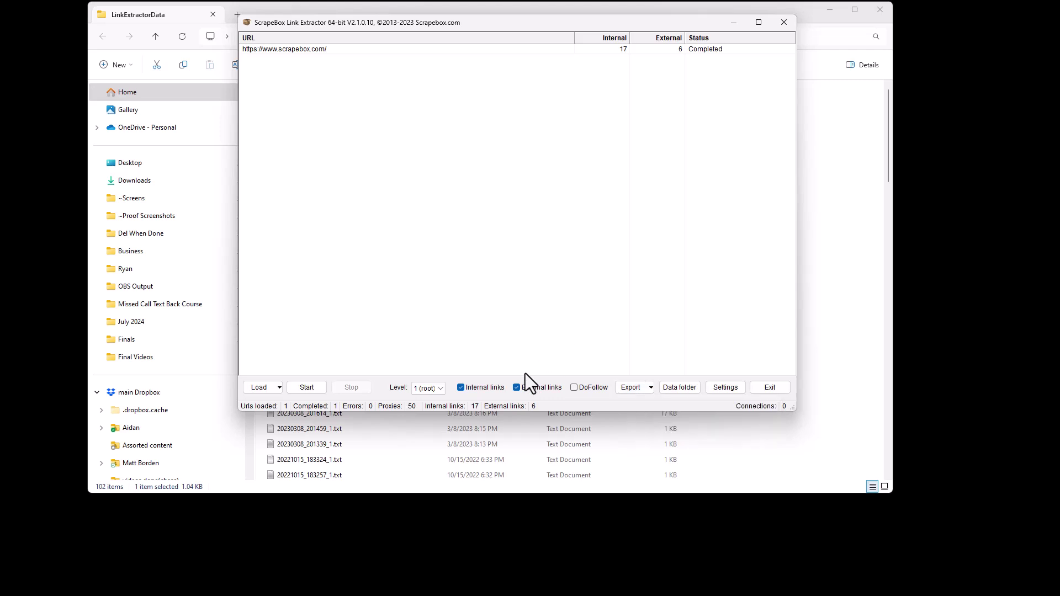
click(436, 388)
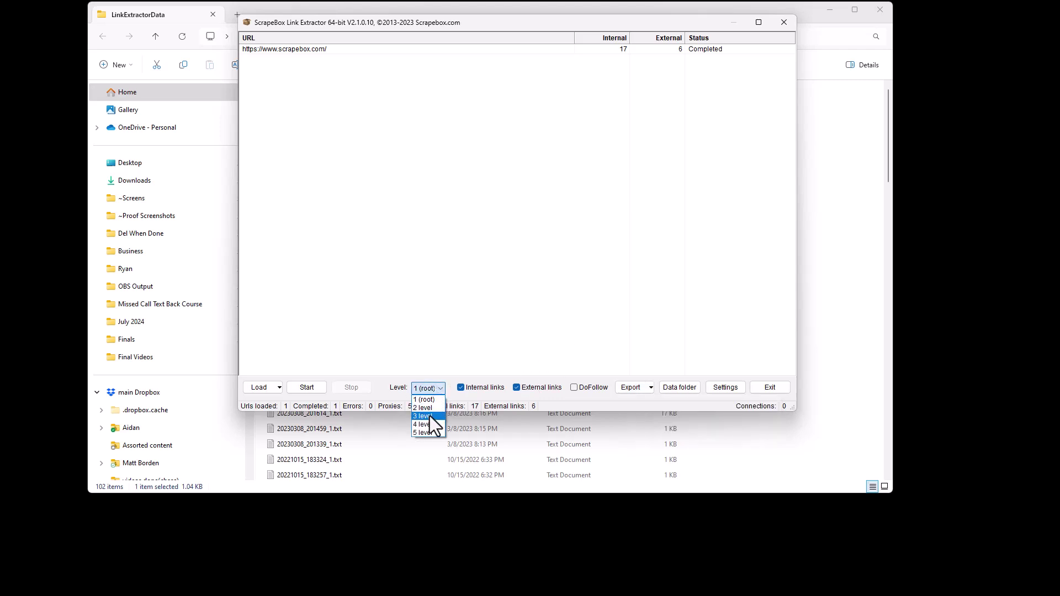
click(430, 432)
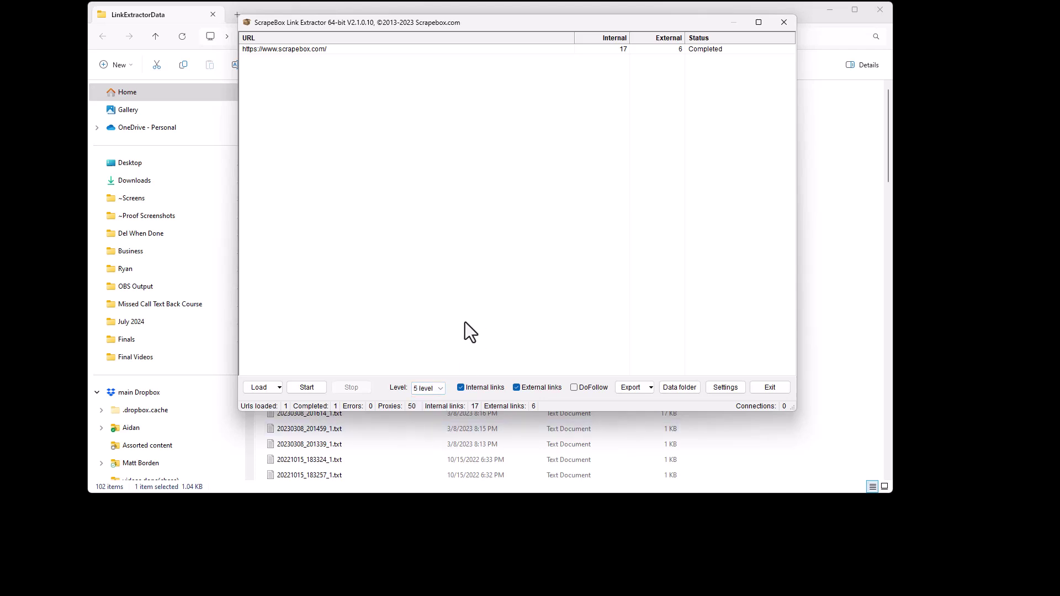
click(306, 387)
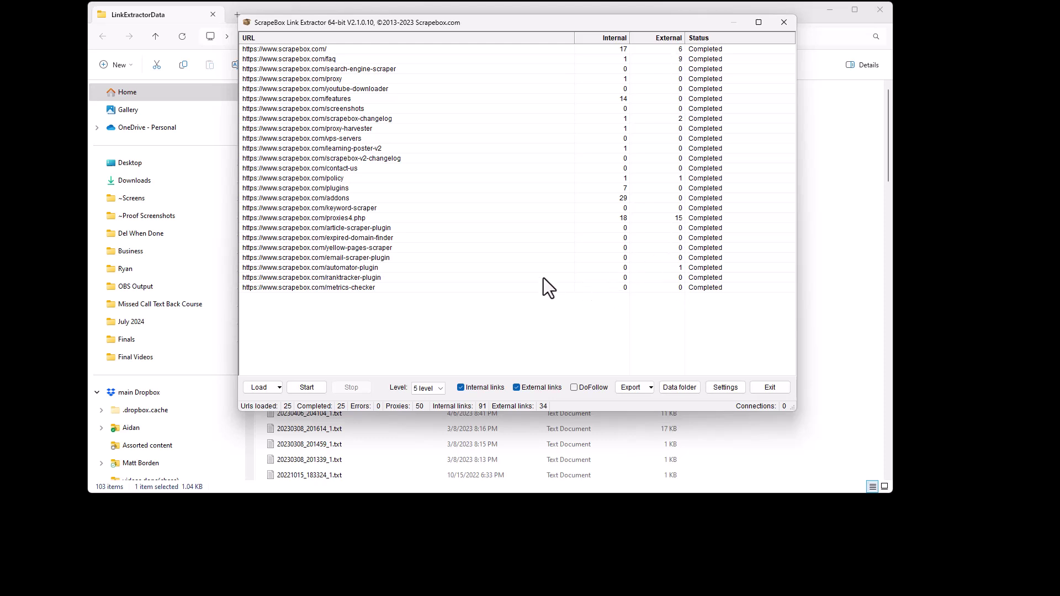
- Review the newest results file 20240728_105817_1.txt, then close it and its data folder
click(687, 389)
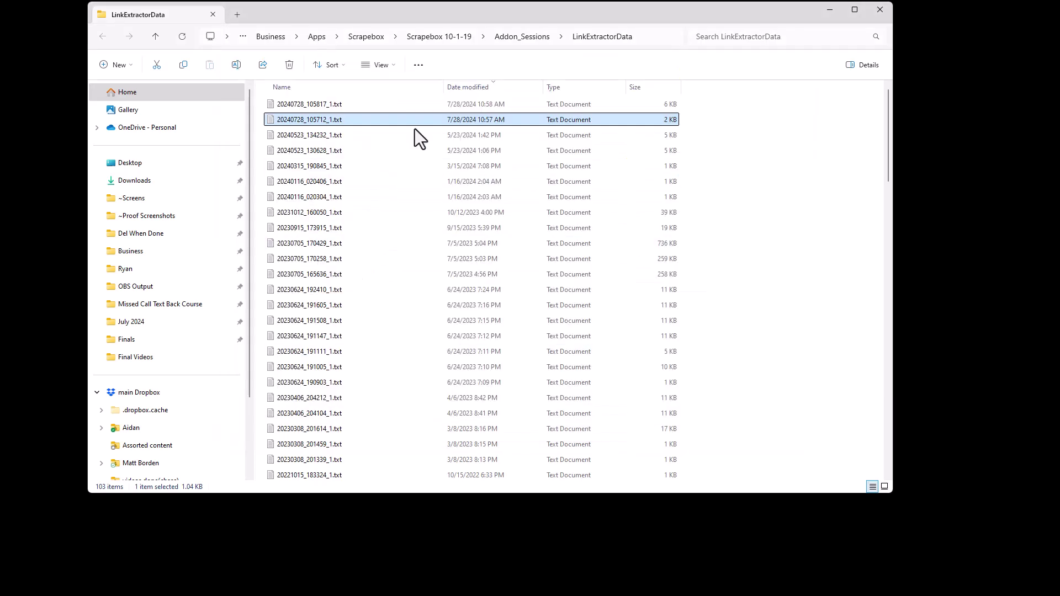
double_click(346, 108)
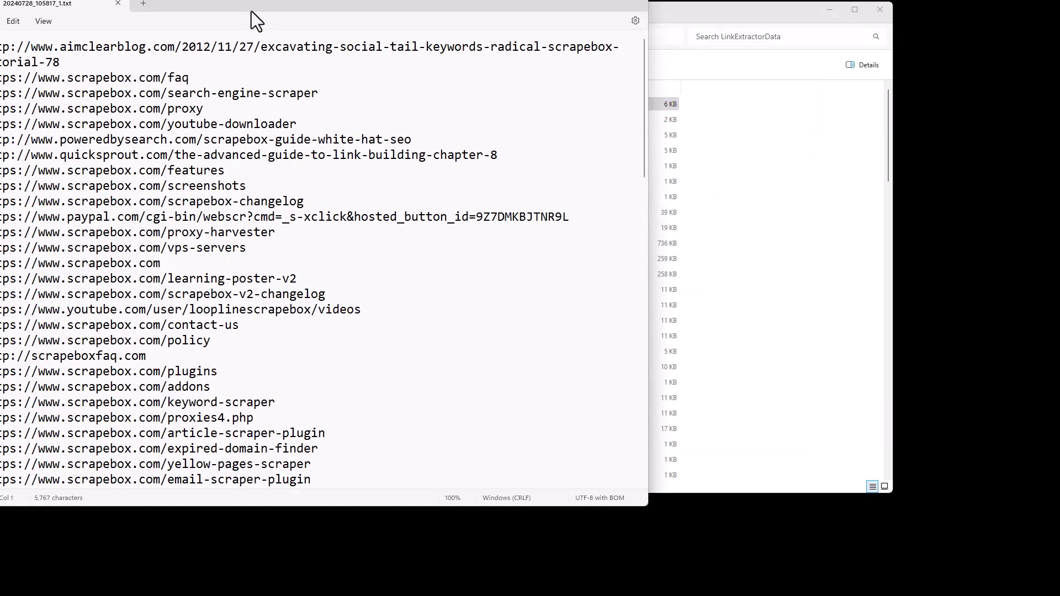
drag(251, 10, 366, 19)
click(356, 136)
scroll(335, 150, down, 20)
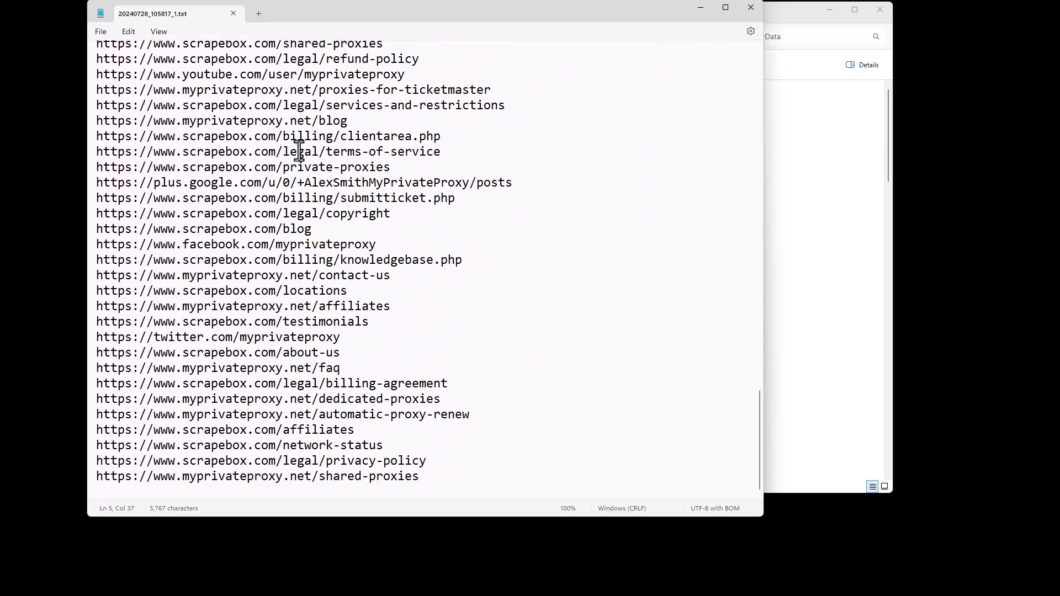
scroll(430, 144, up, 20)
scroll(471, 121, up, 5)
click(750, 8)
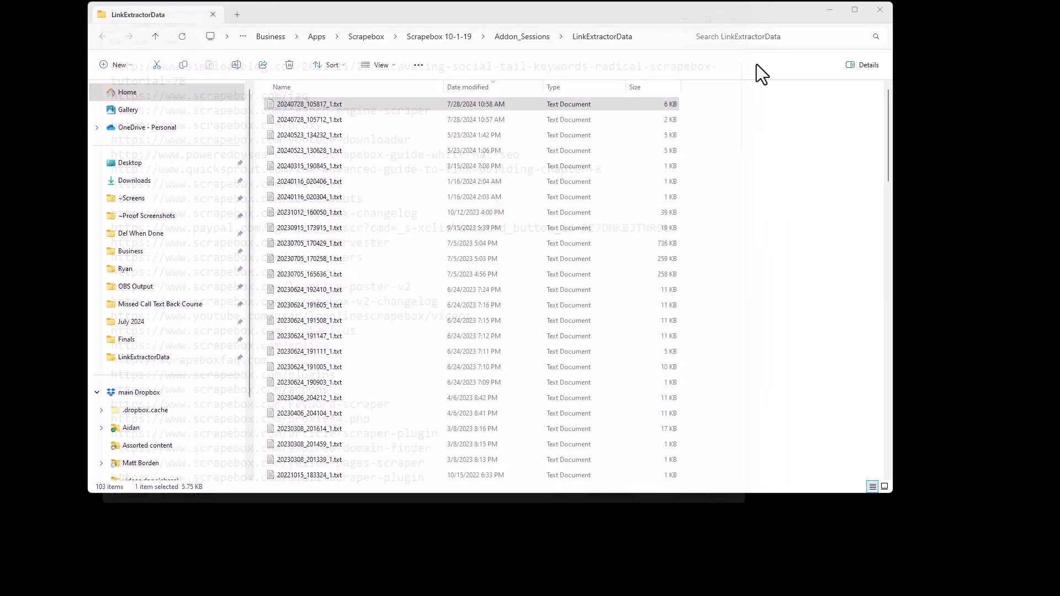
click(829, 10)
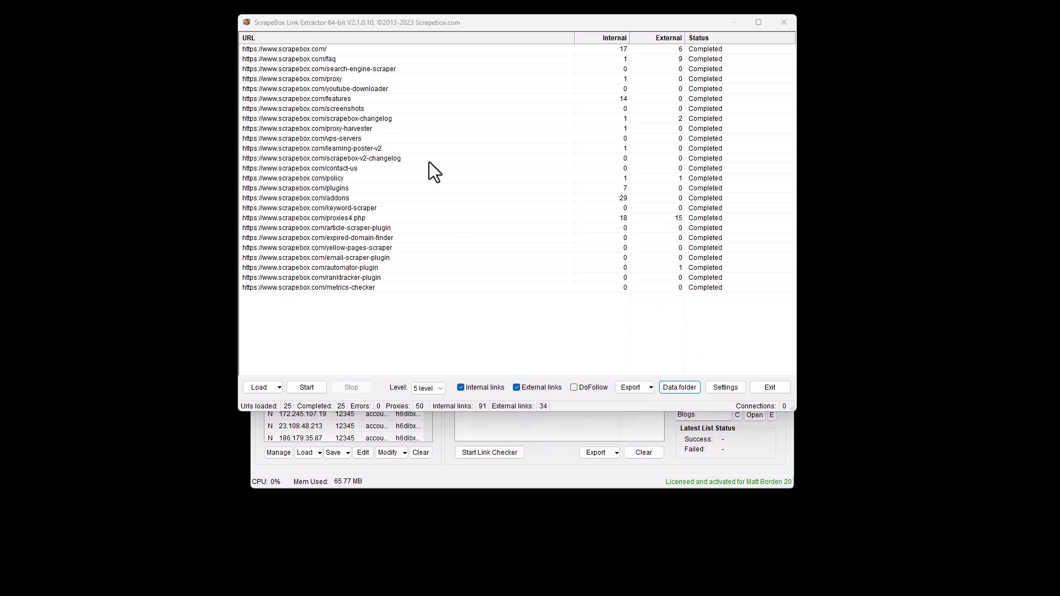
- Exit the Link Extractor to return to the main ScrapeBox window
click(784, 22)
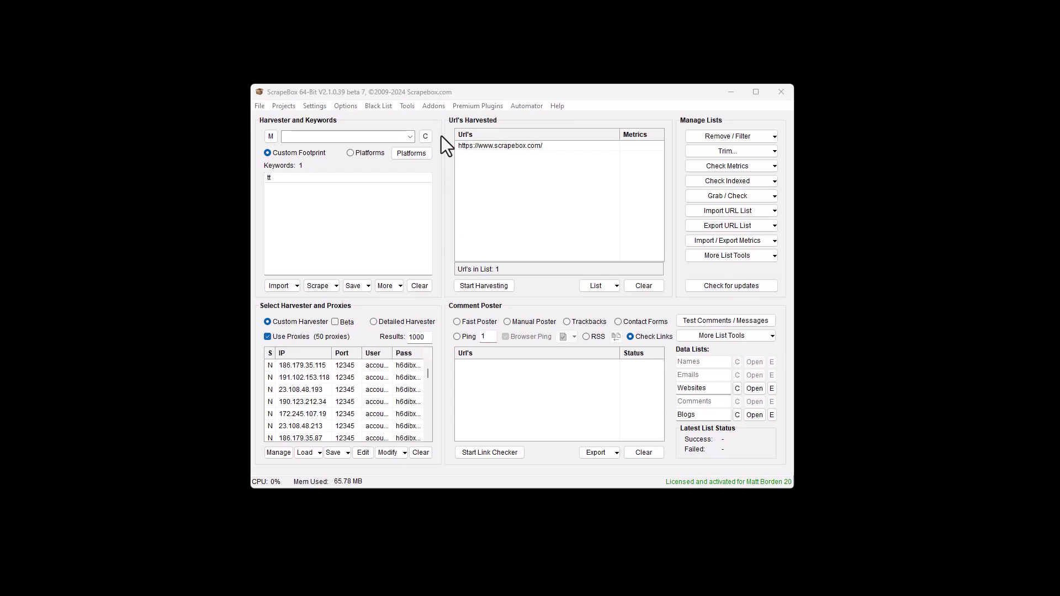
- Launch and exit the Link Extractor addon, then turn off Use Proxies
click(432, 105)
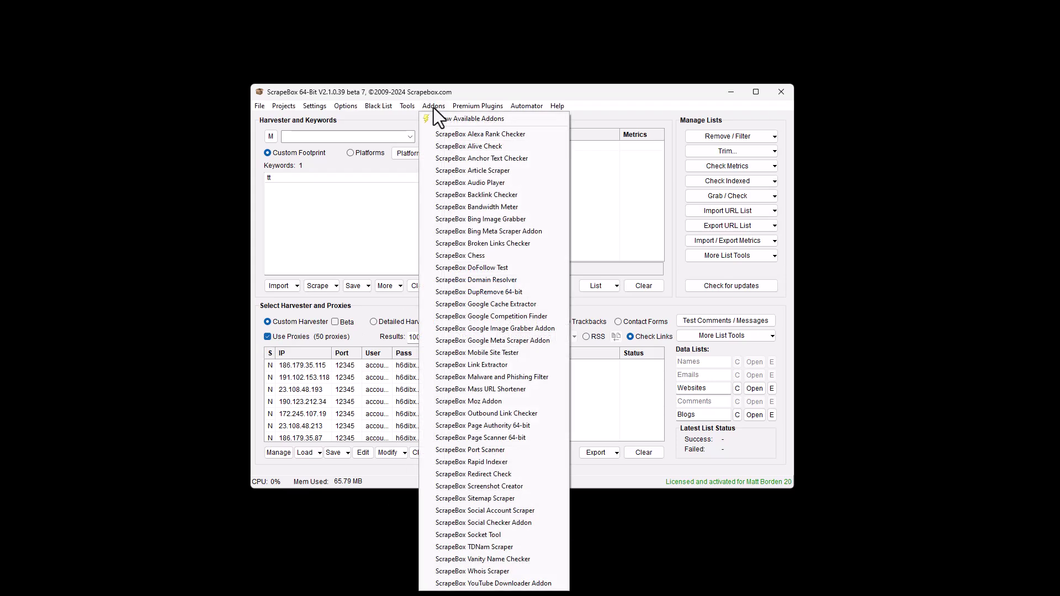
click(484, 364)
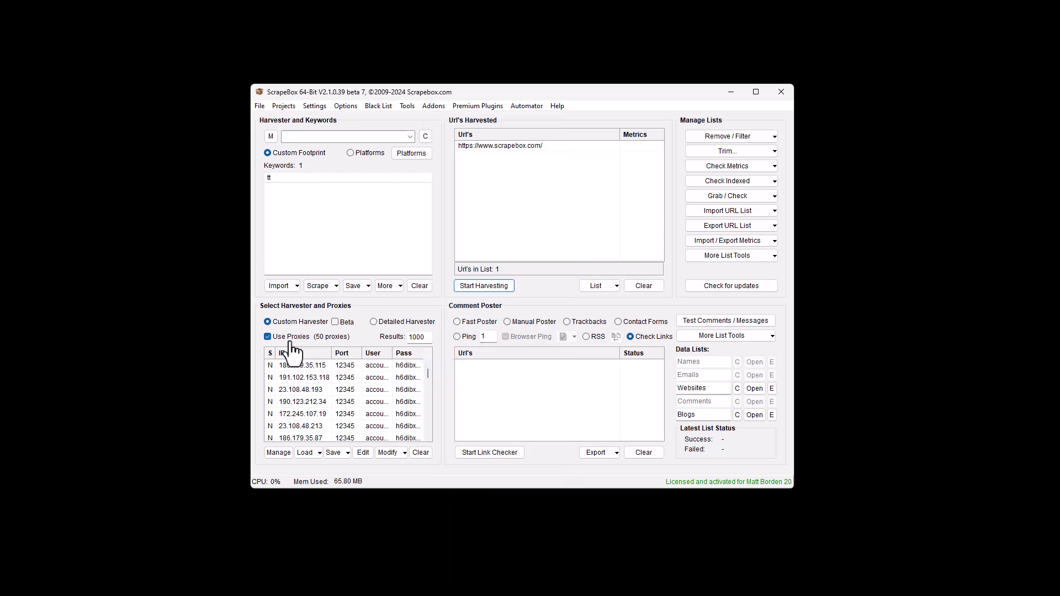
drag(459, 27, 588, 42)
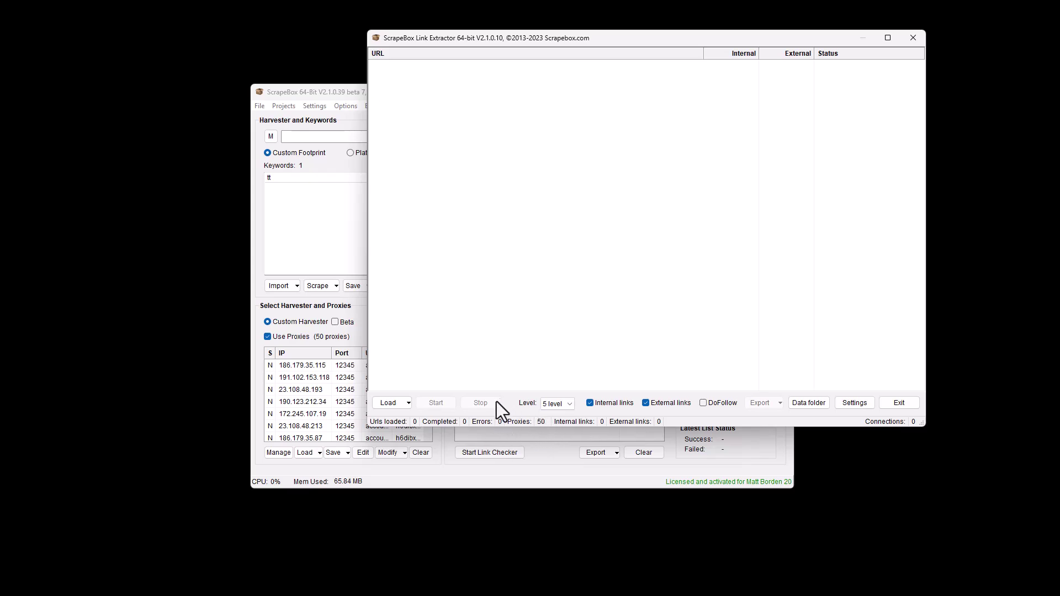
click(895, 403)
click(282, 338)
- Relaunch the Link Extractor addon and reposition its window
click(433, 107)
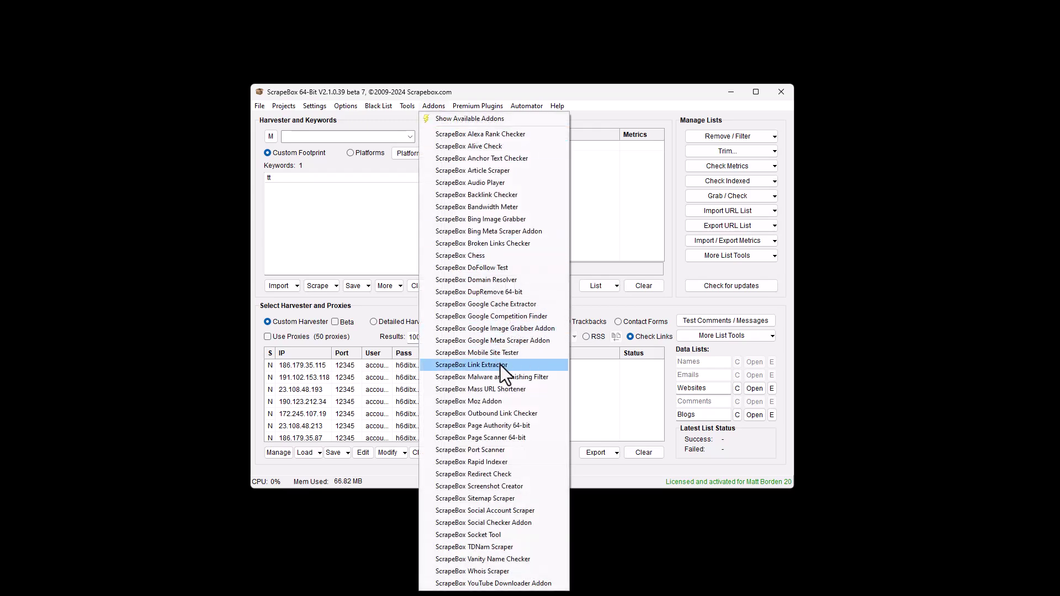
click(500, 365)
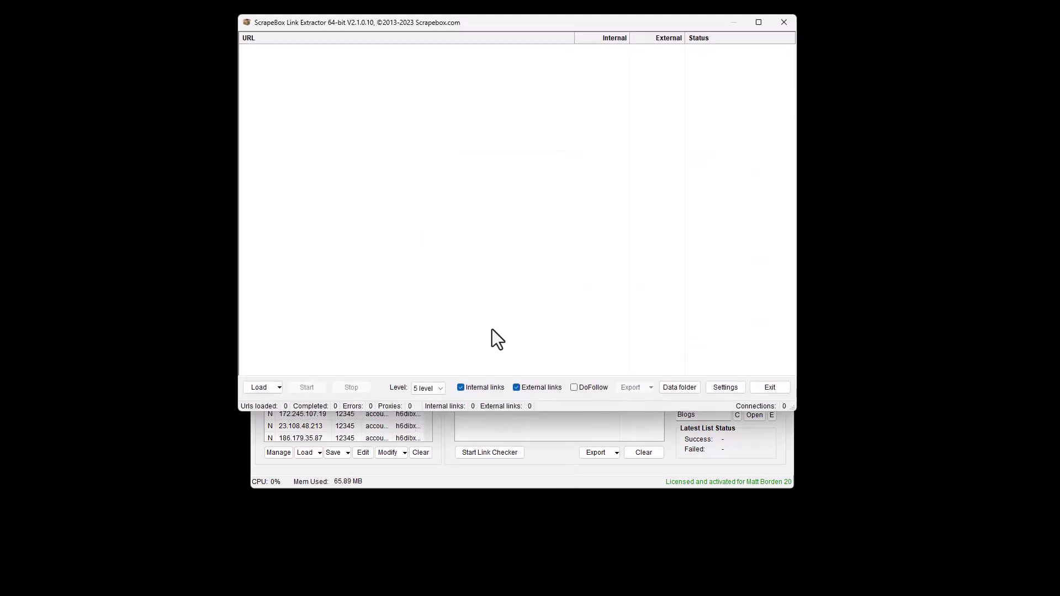
drag(474, 25, 542, 44)
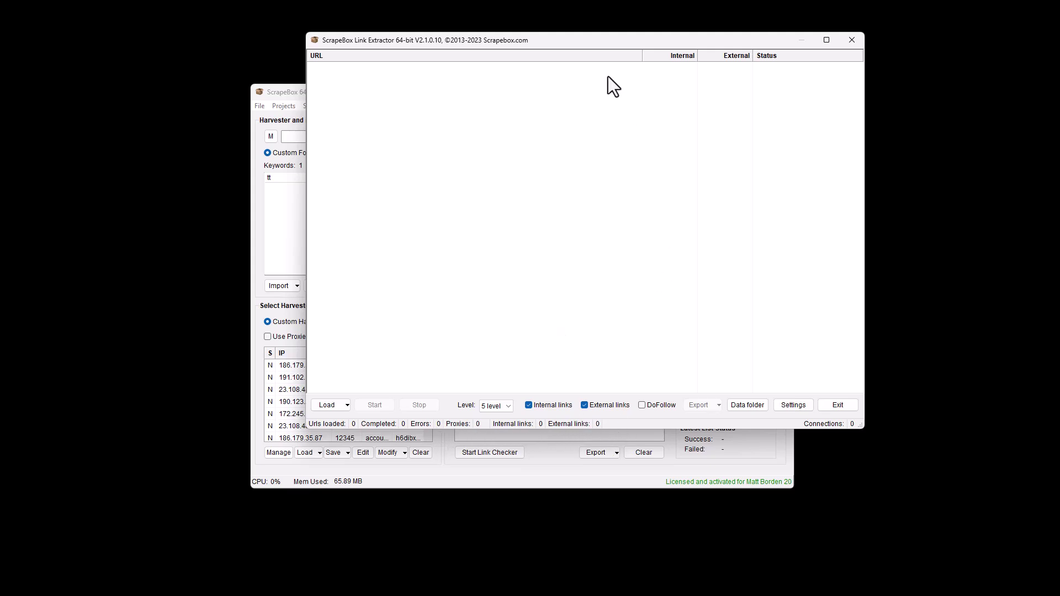
drag(580, 43, 513, 82)
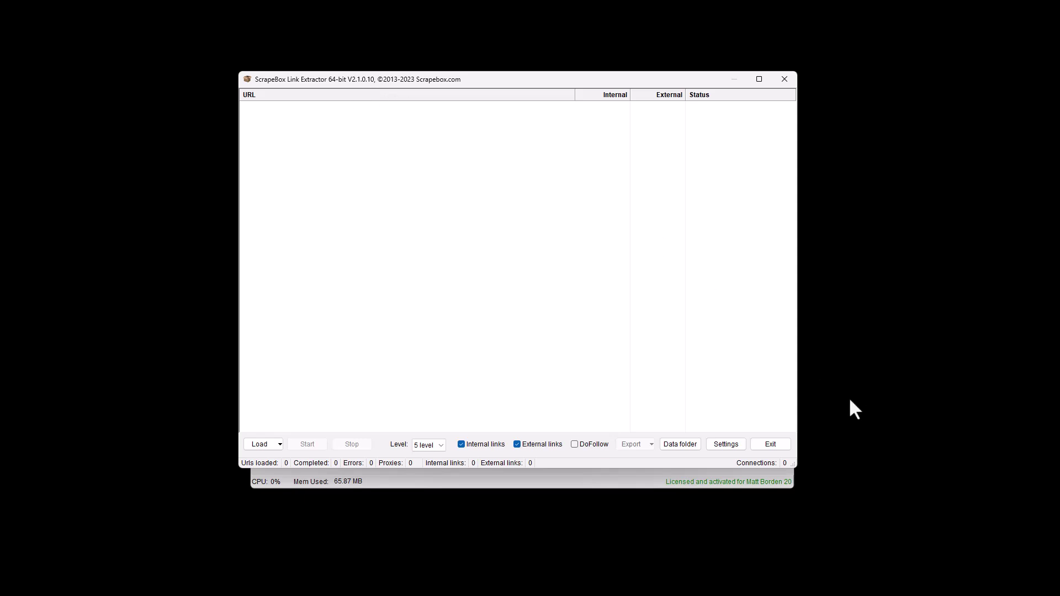
- Exit the Link Extractor and confirm its addon entry is installed at version 2.1.0.10
click(770, 443)
click(434, 106)
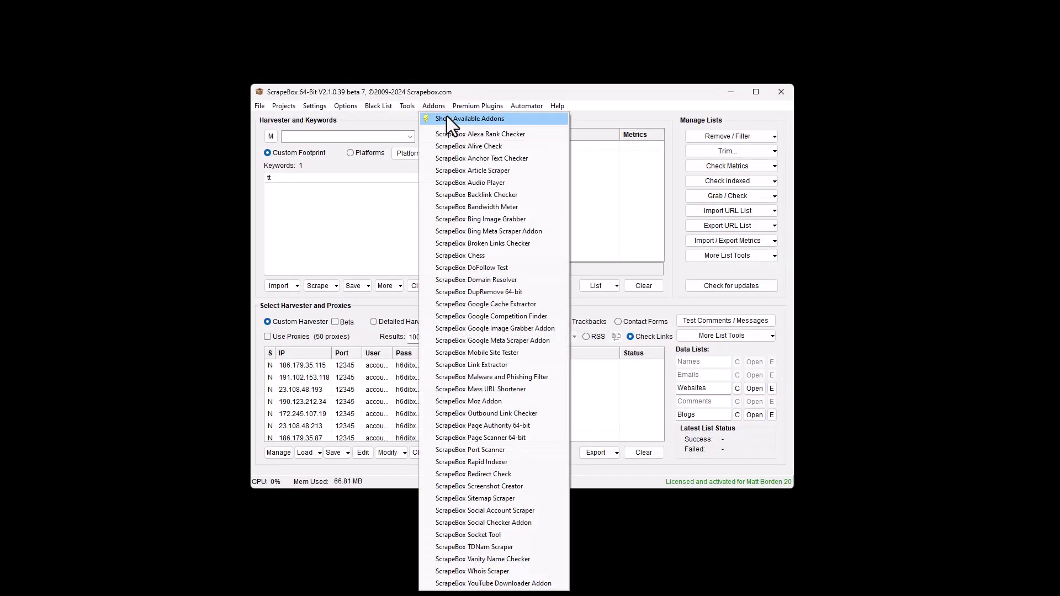
click(446, 118)
click(483, 249)
scroll(474, 238, down, 5)
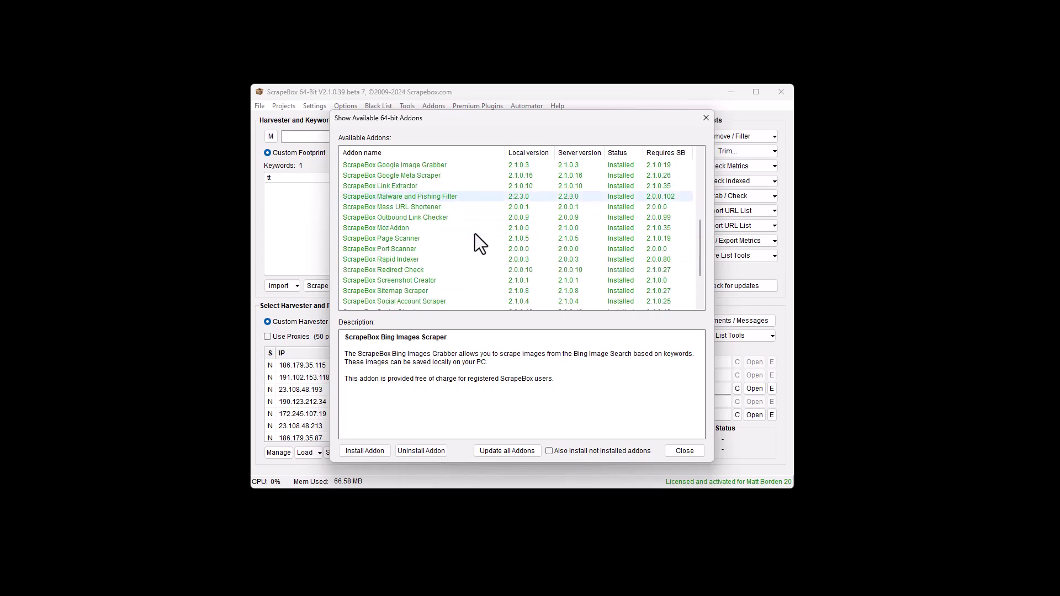
scroll(475, 233, up, 2)
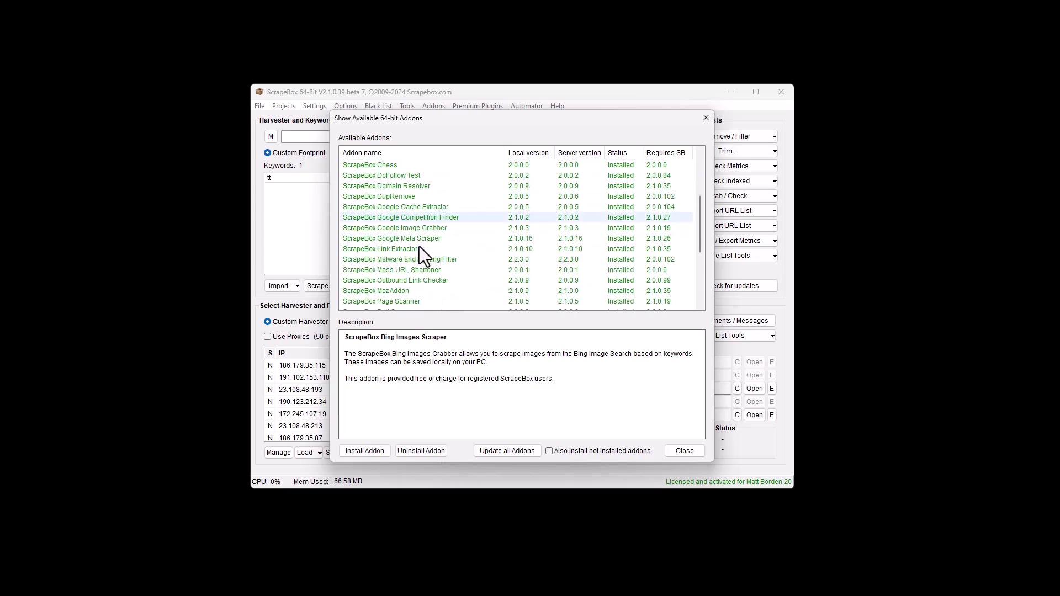
click(418, 248)
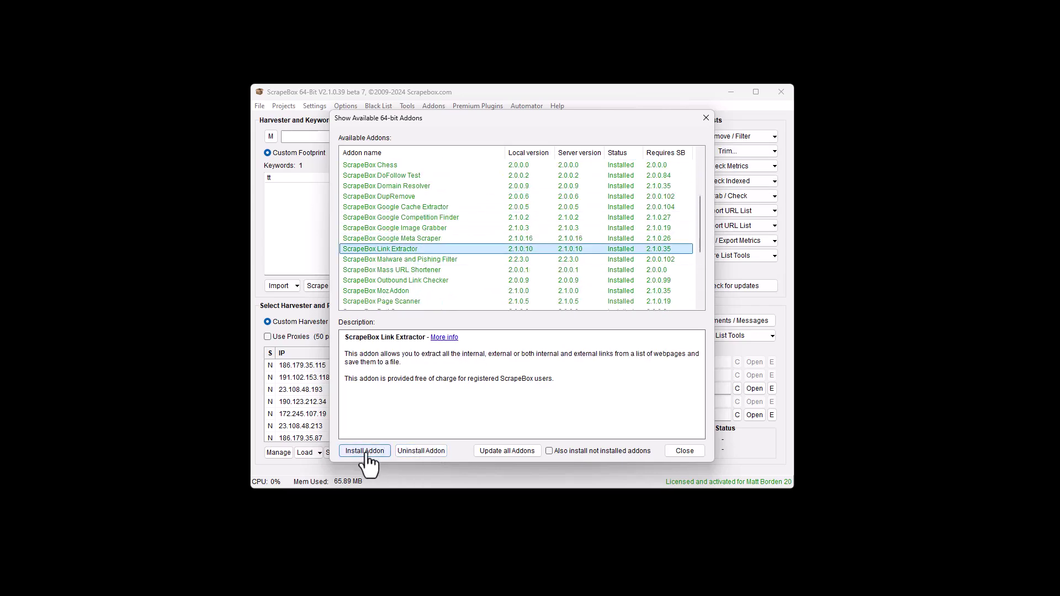
click(683, 451)
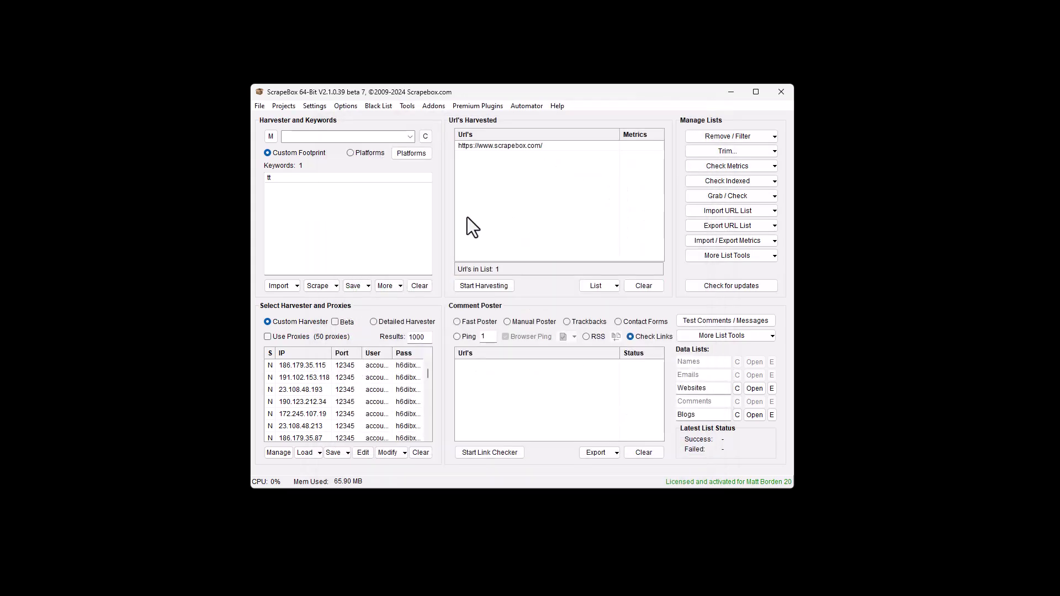